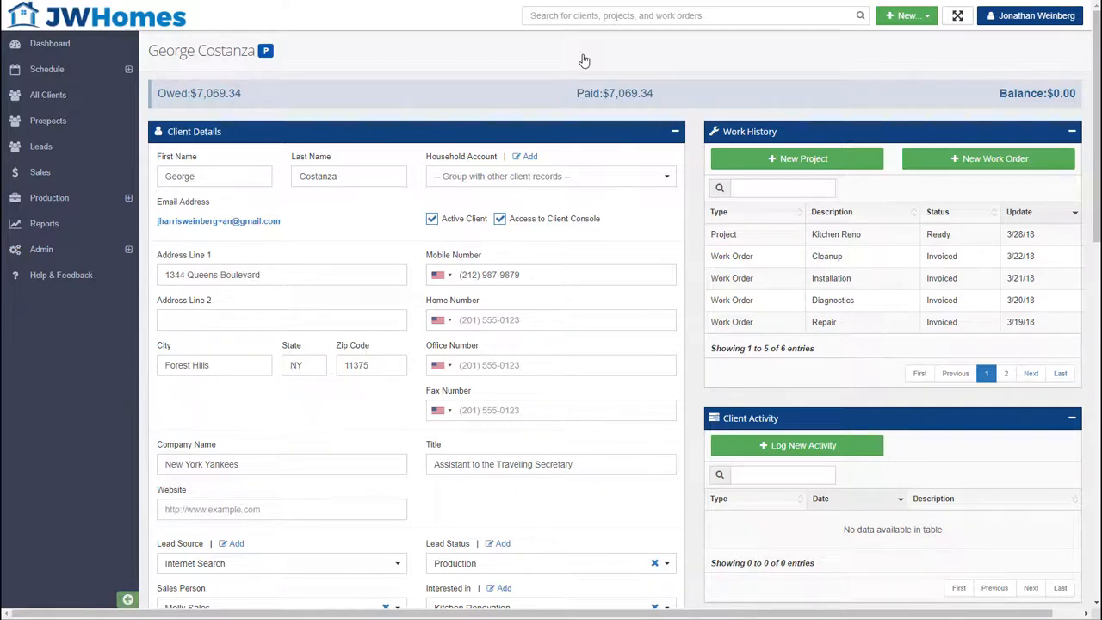
Start a new project for the client, name it with the client's first name plus "Kitchen Remodel", and allow credit card payments.
click(821, 163)
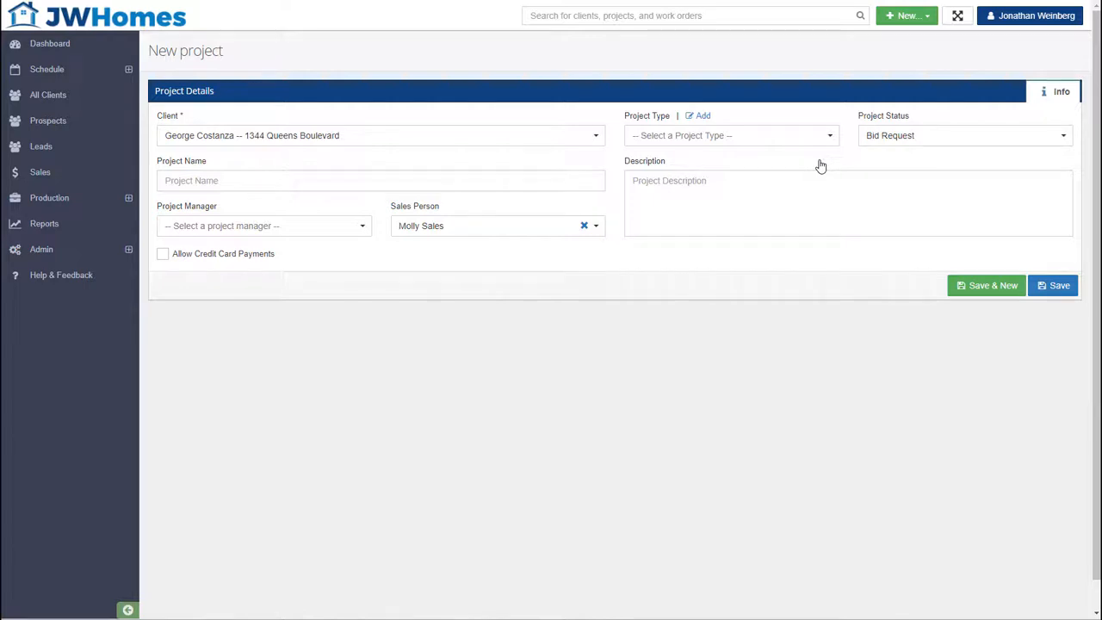
click(561, 185)
text(George)
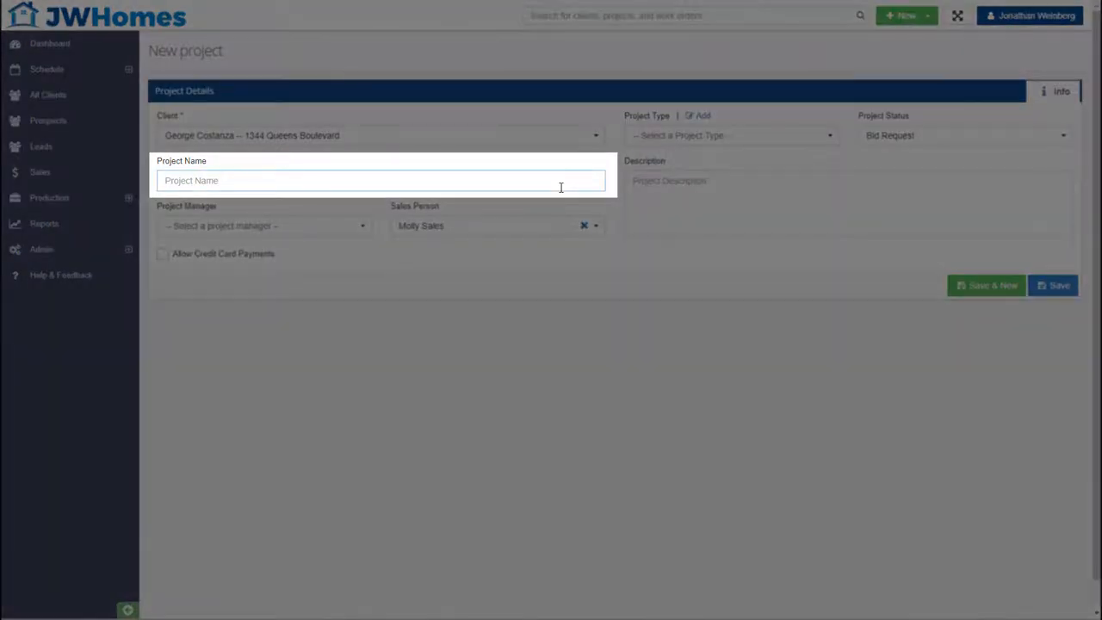
text('s Kitchen Remodel)
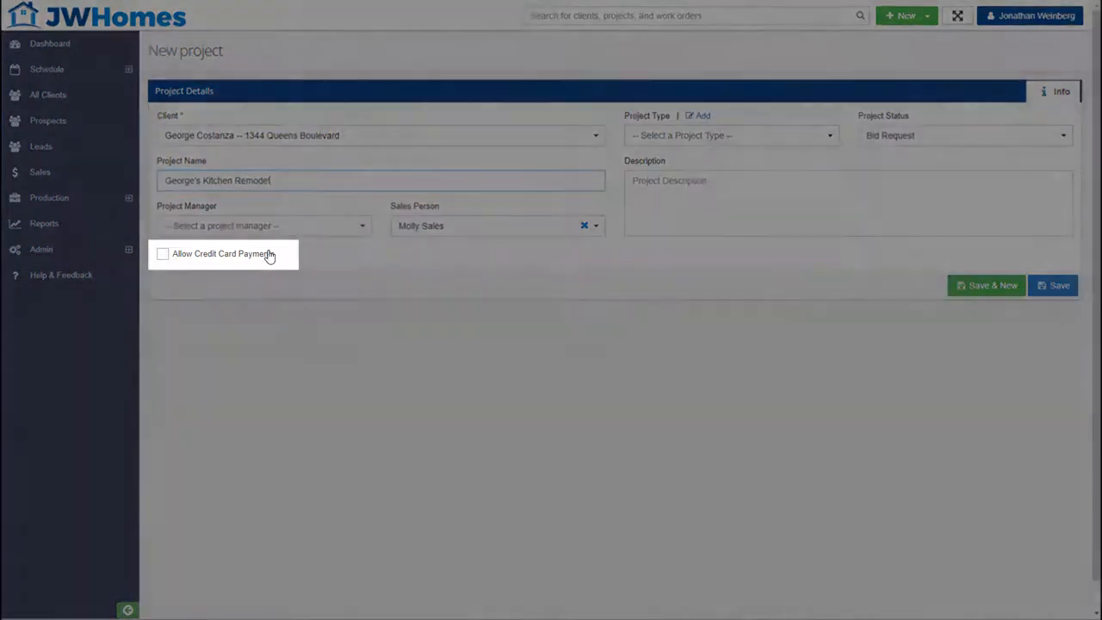
click(269, 255)
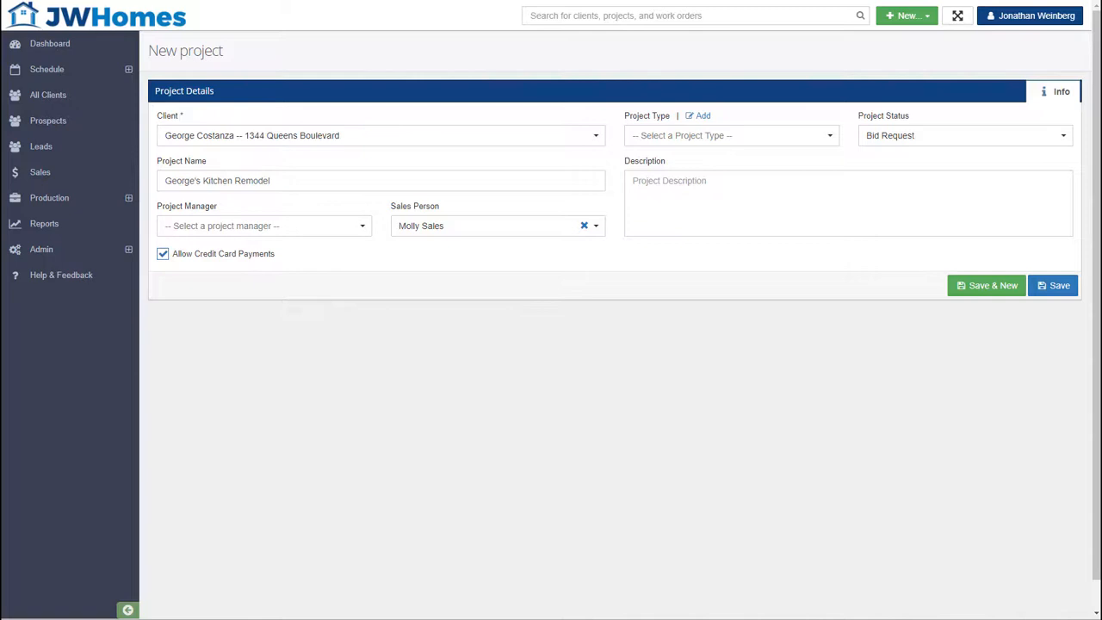
Set the project type to Kitchen Renovation, keep the status at Bid Request, and save the project.
click(662, 140)
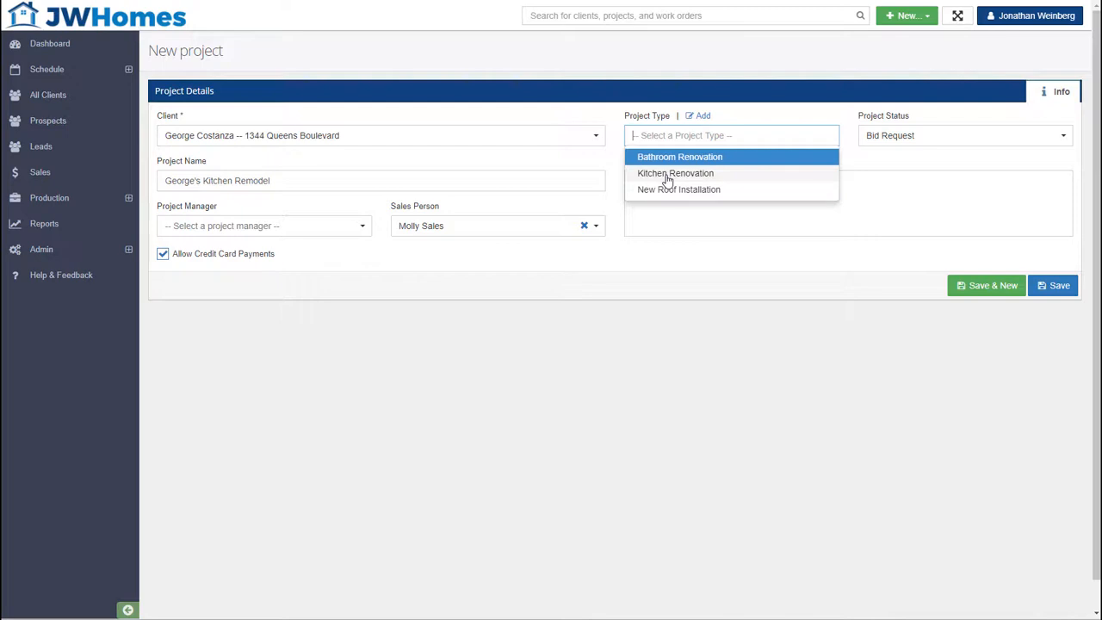
click(668, 177)
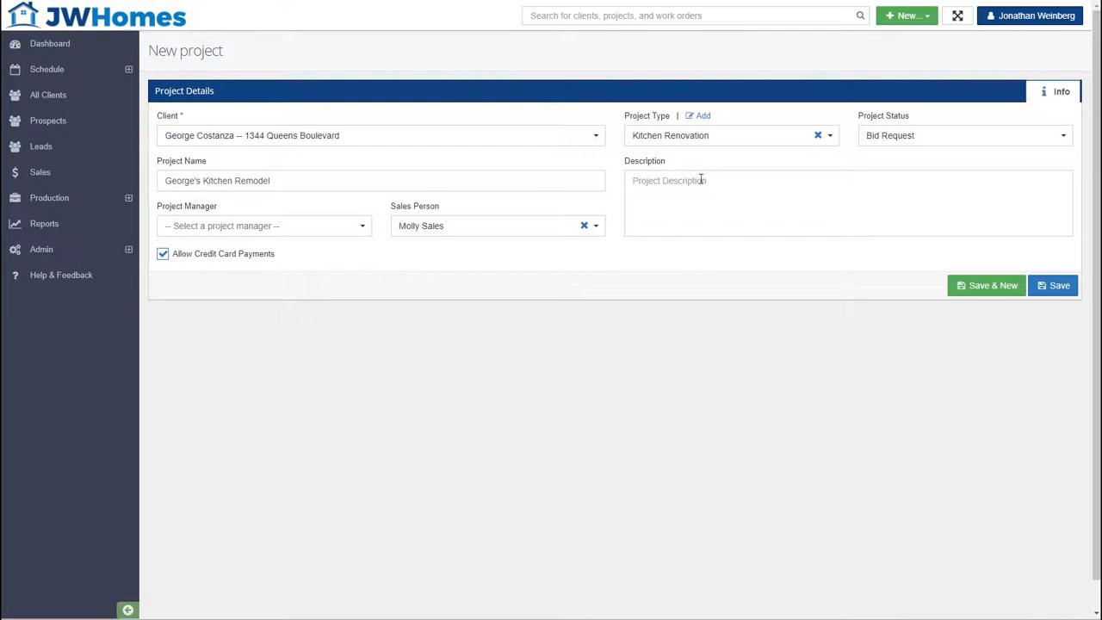
click(906, 139)
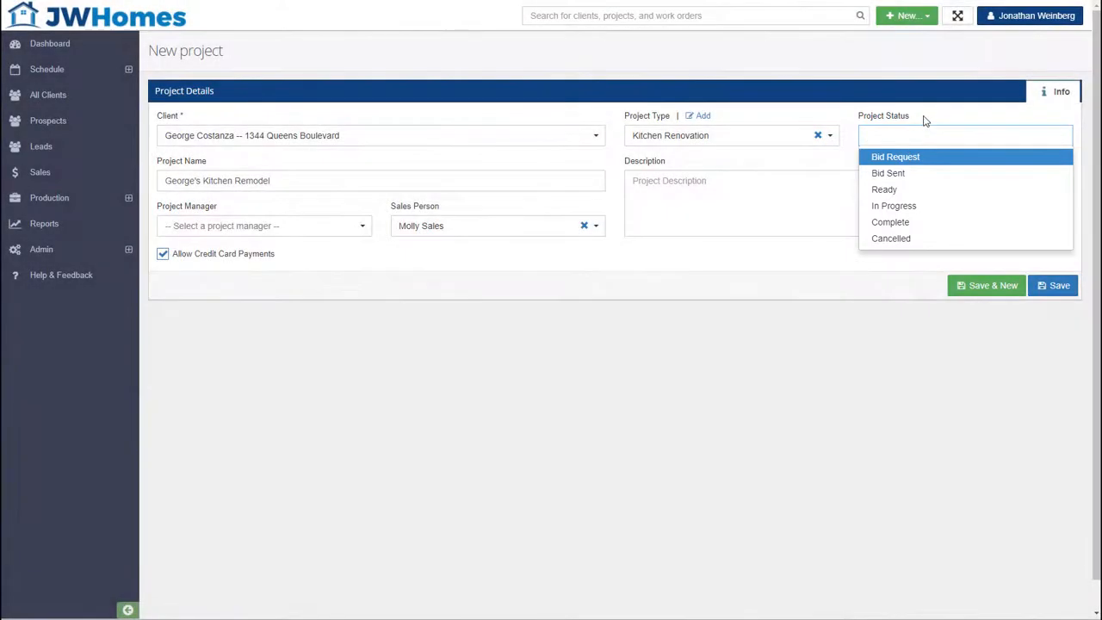
key(Return)
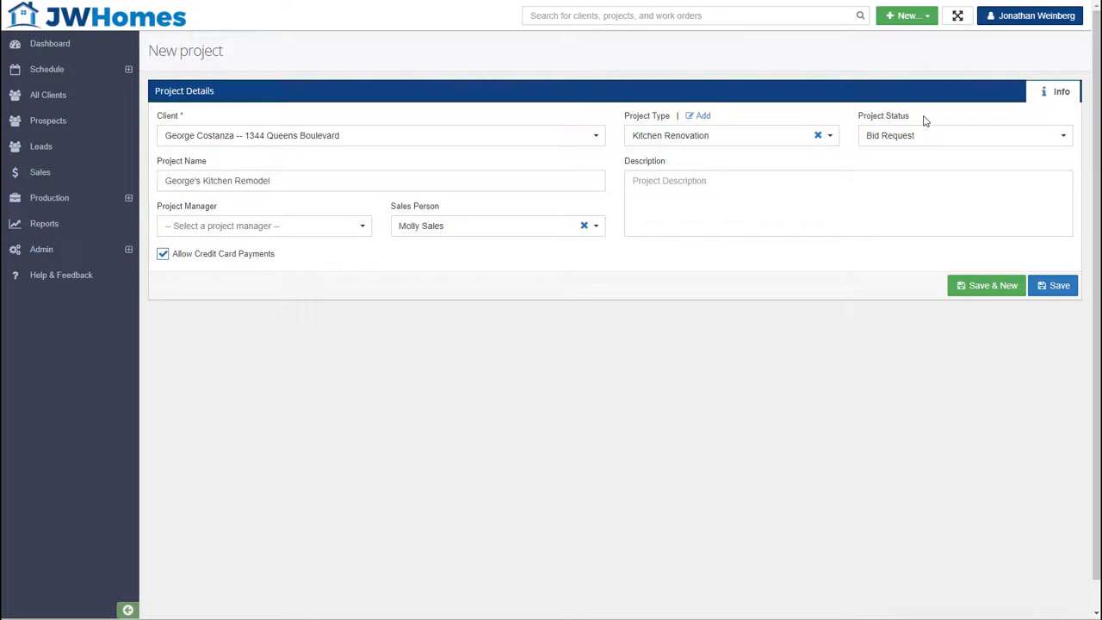
click(1057, 285)
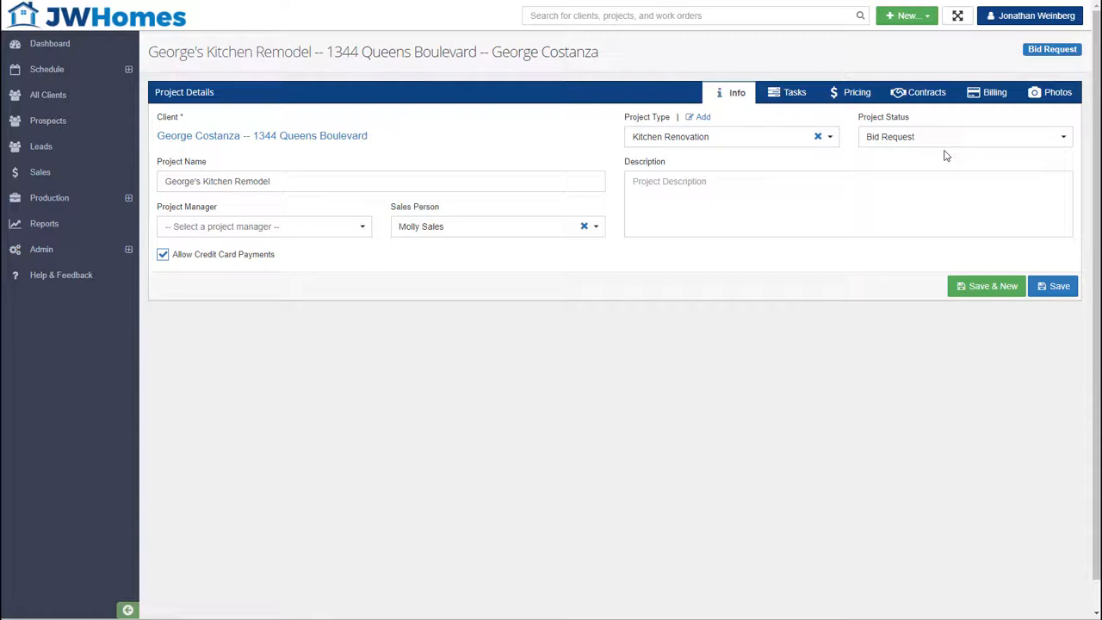
Review the project's task list, collapsing and re-expanding all task groups and checking the cost breakdown and worker assignments.
click(779, 93)
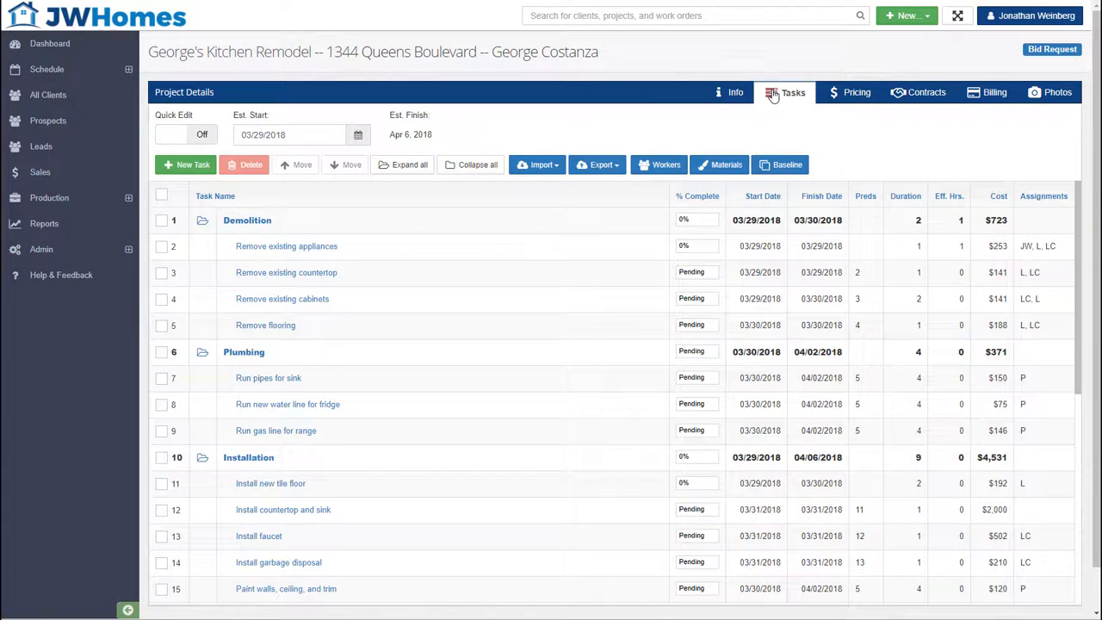
click(482, 169)
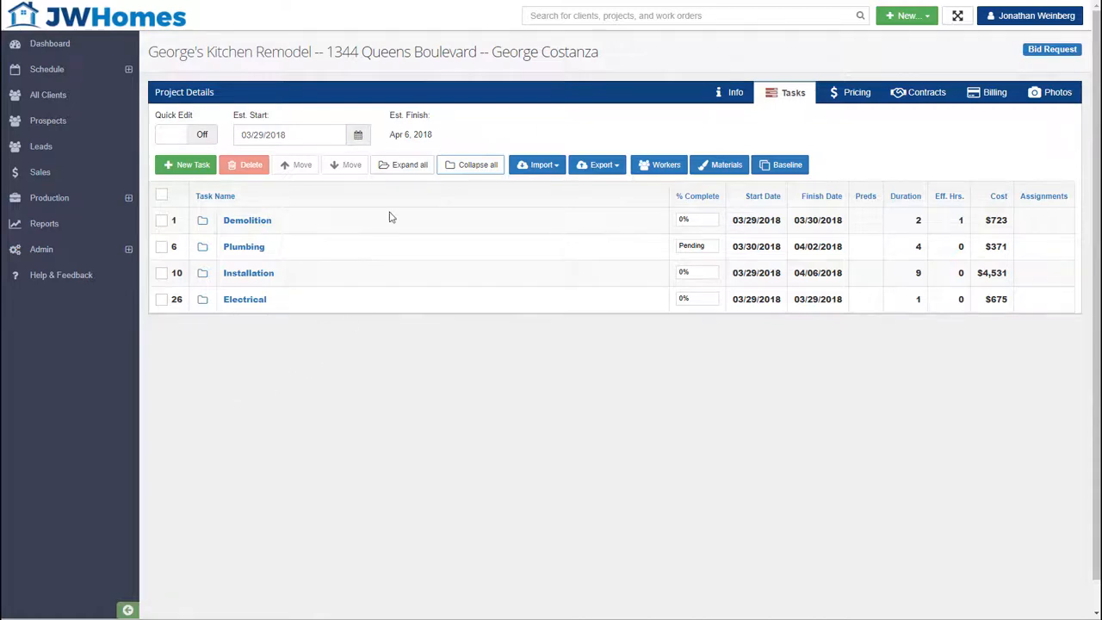
click(408, 169)
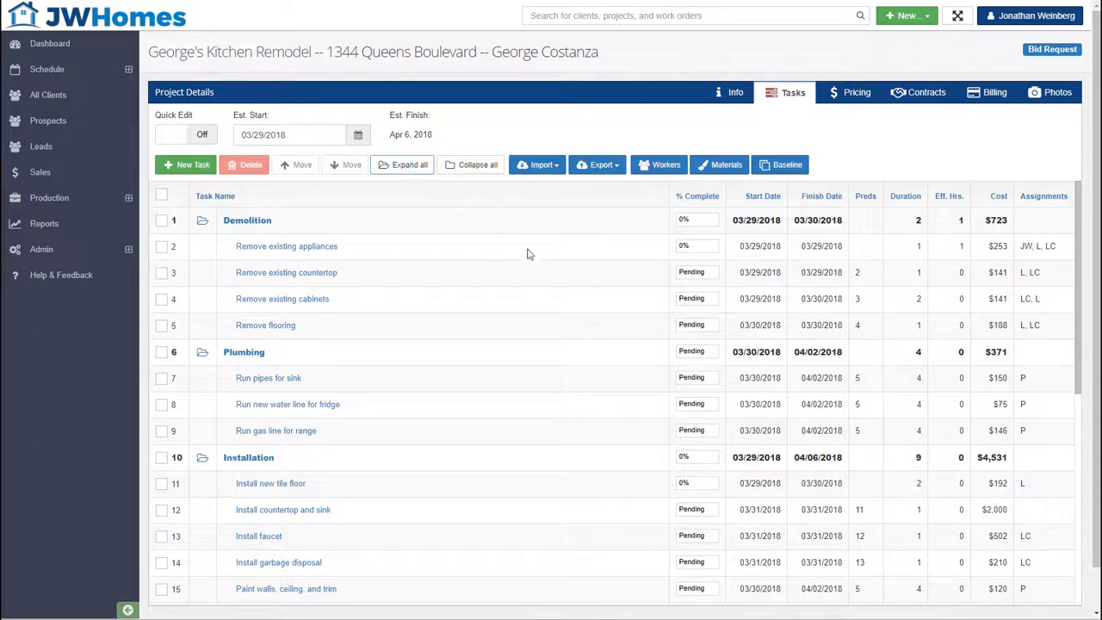
mouse_move(1014, 223)
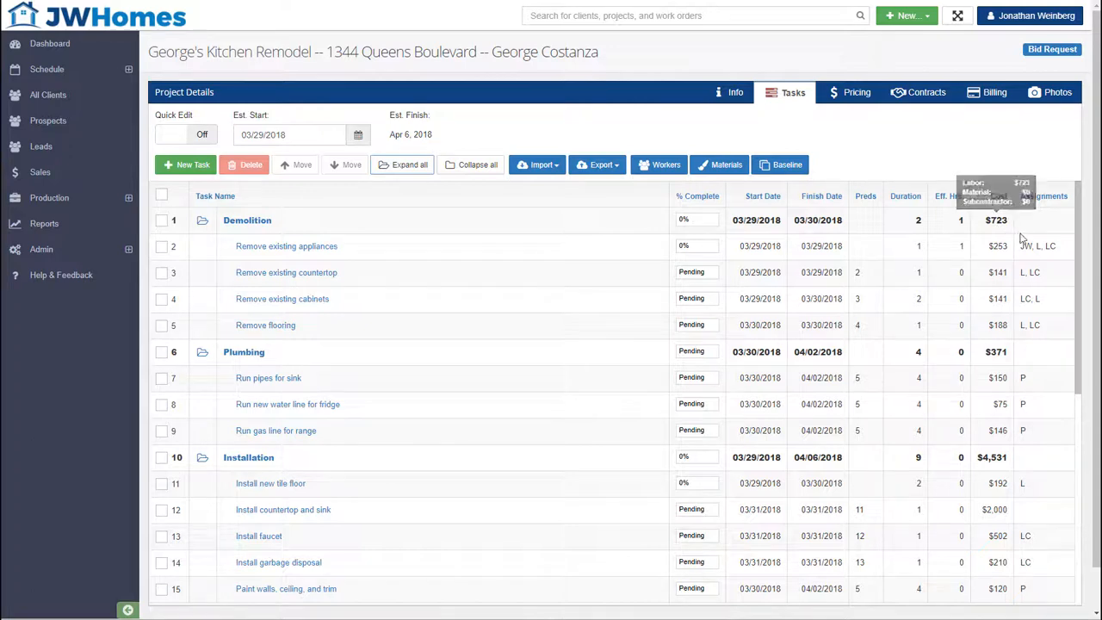
mouse_move(1037, 249)
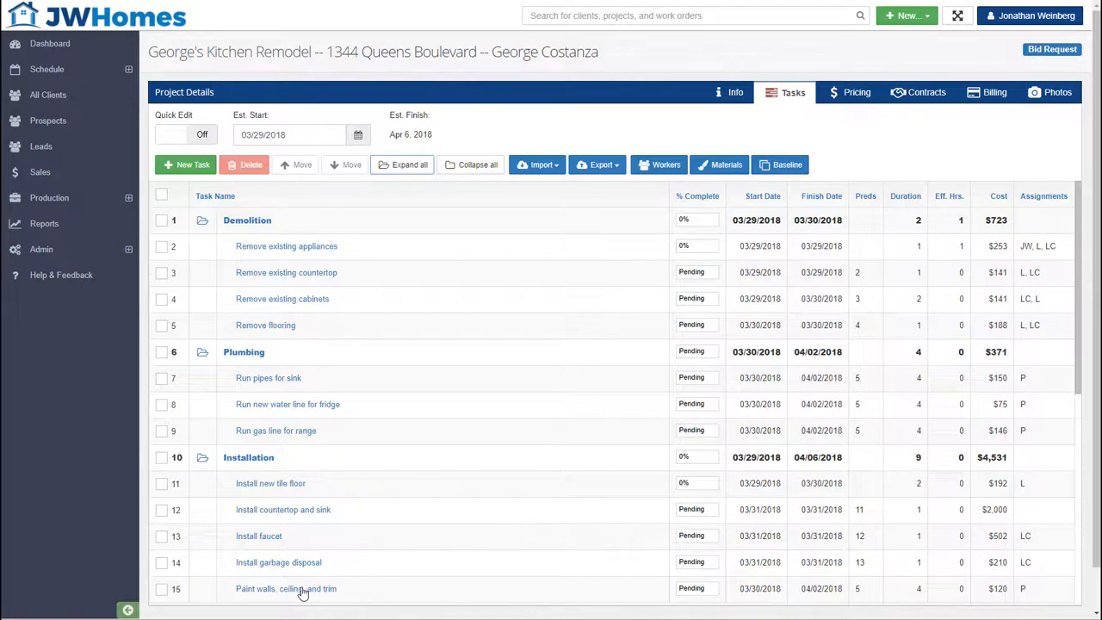
Inspect the Install faucet task's assigned workers and materials, including the Moen faucet's product details, and close the task.
click(268, 537)
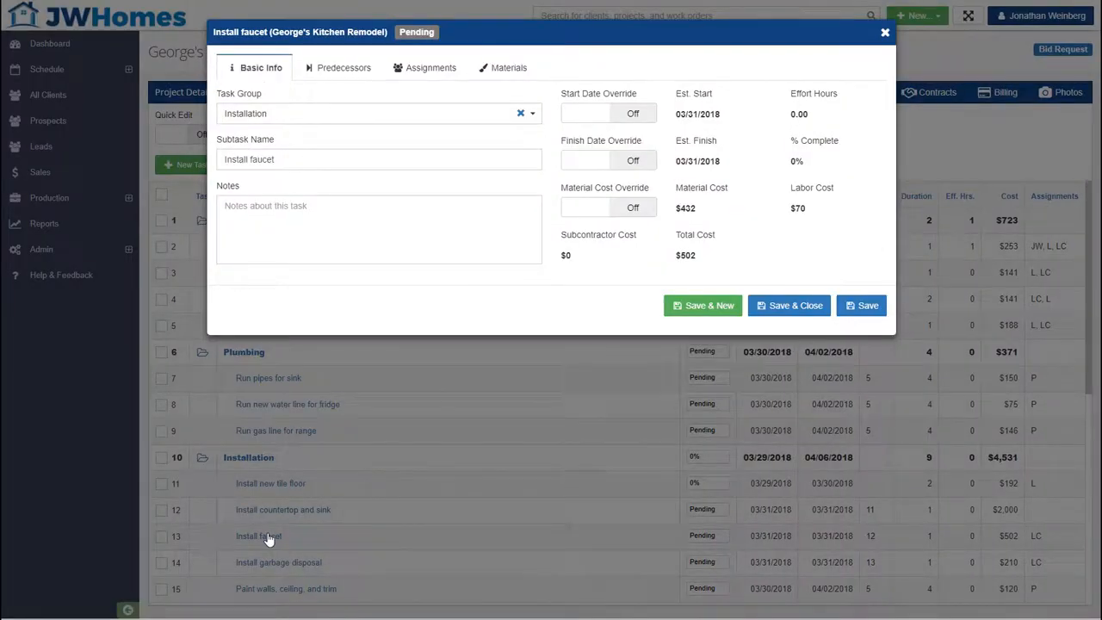
click(437, 79)
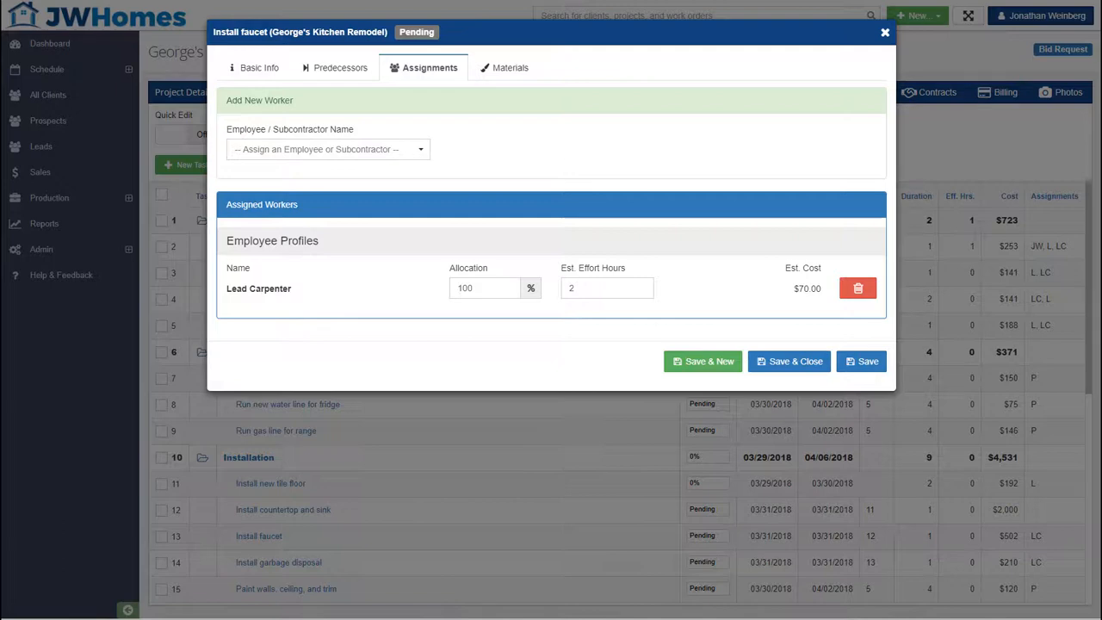
click(505, 67)
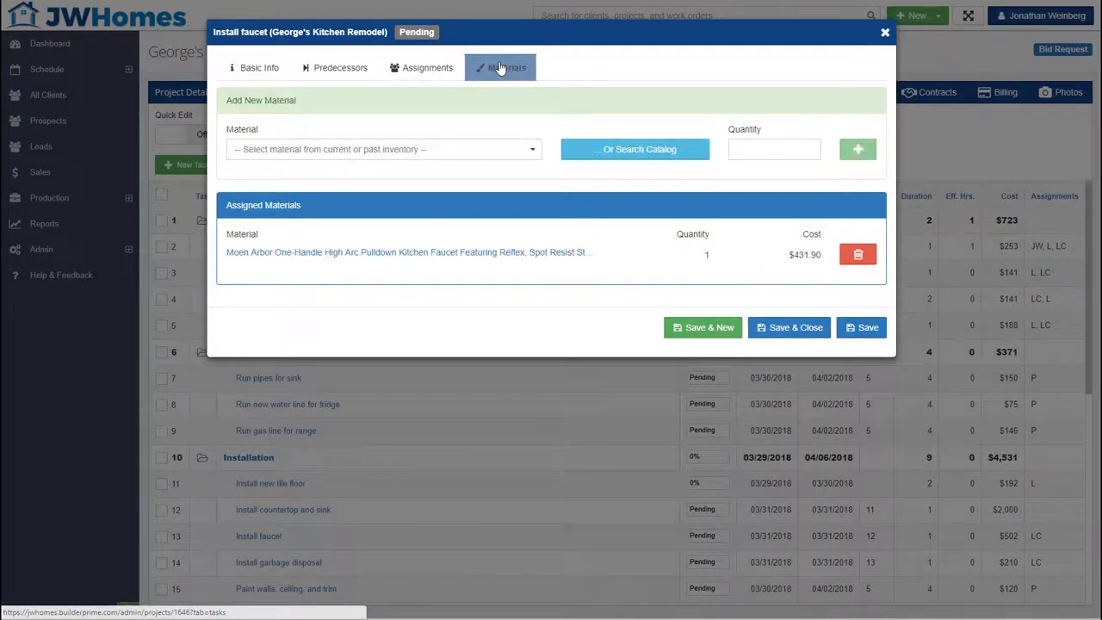
click(340, 253)
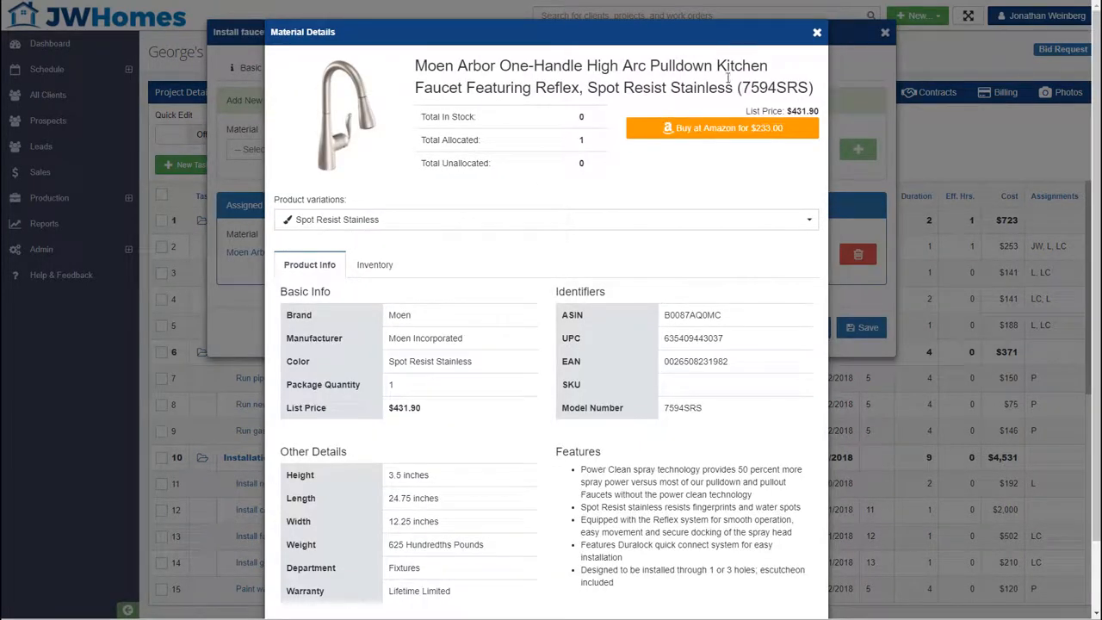
click(818, 33)
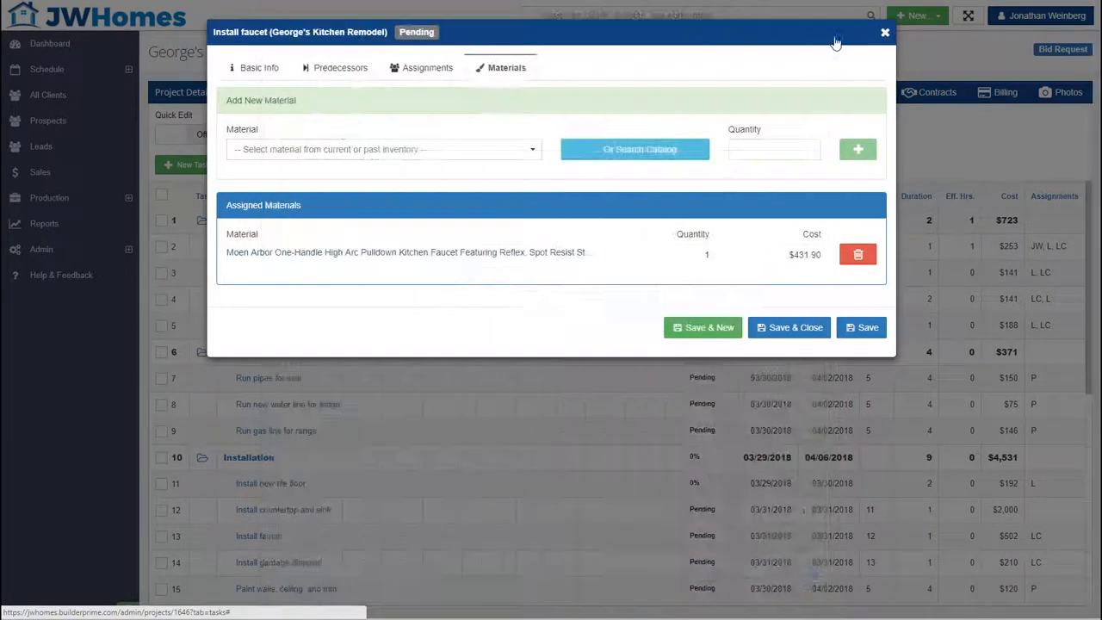
click(884, 36)
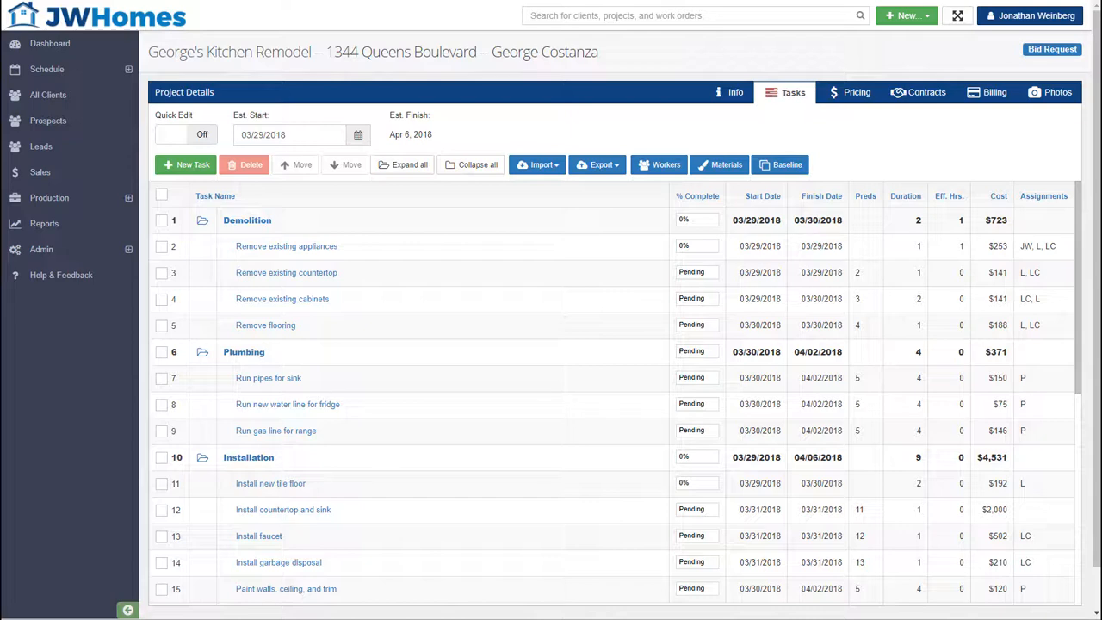
Start a markup price on labor and materials, applied pro-rata to each task group and based on Total Cost.
click(847, 92)
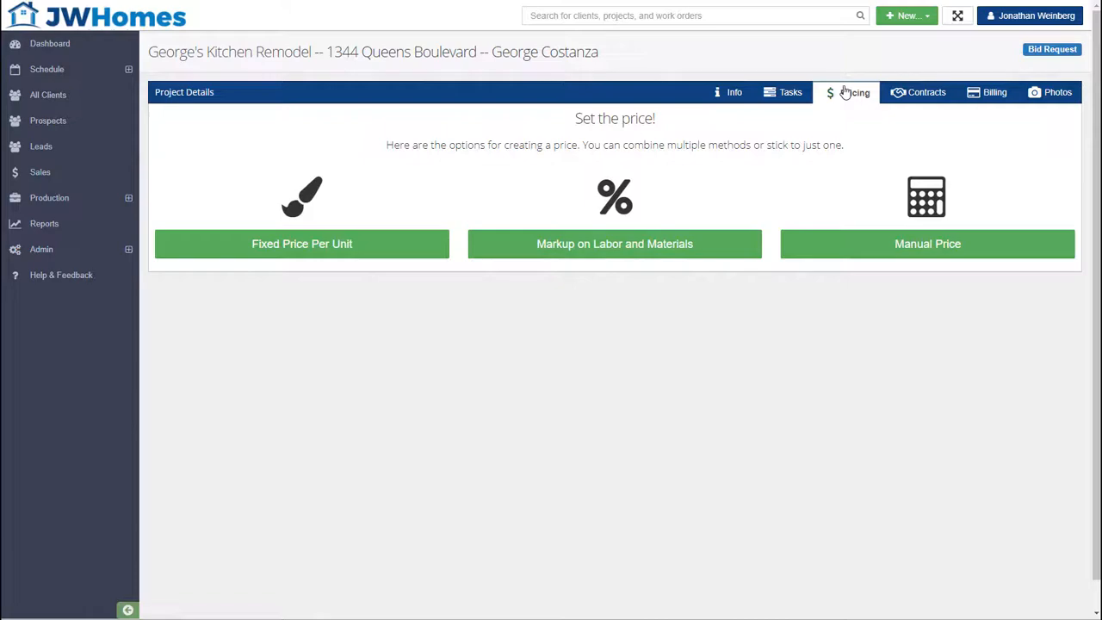
click(662, 242)
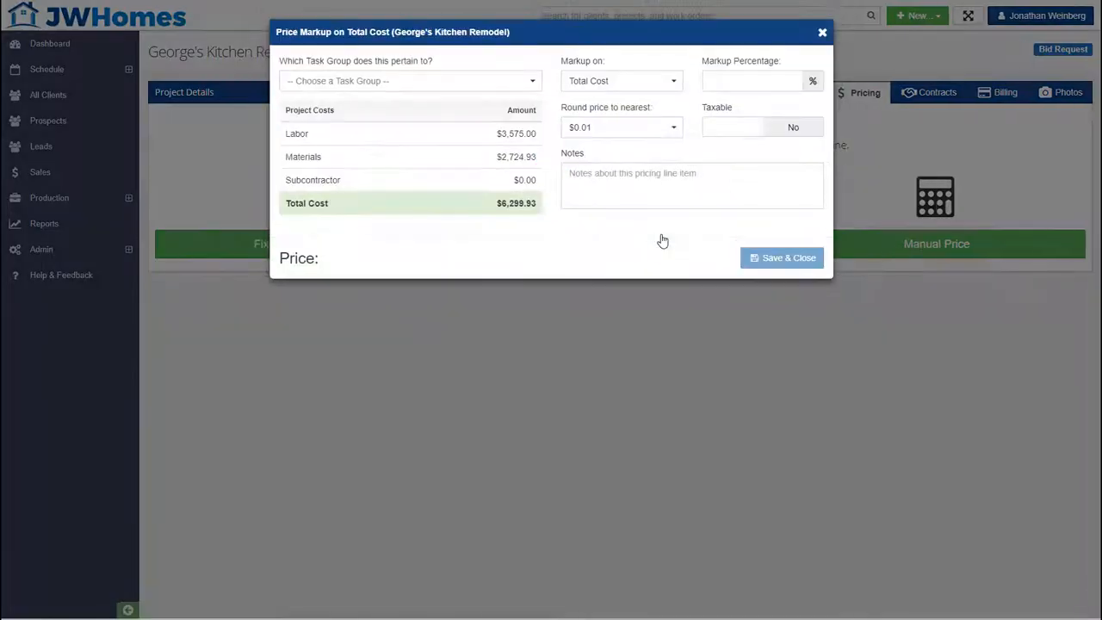
click(418, 83)
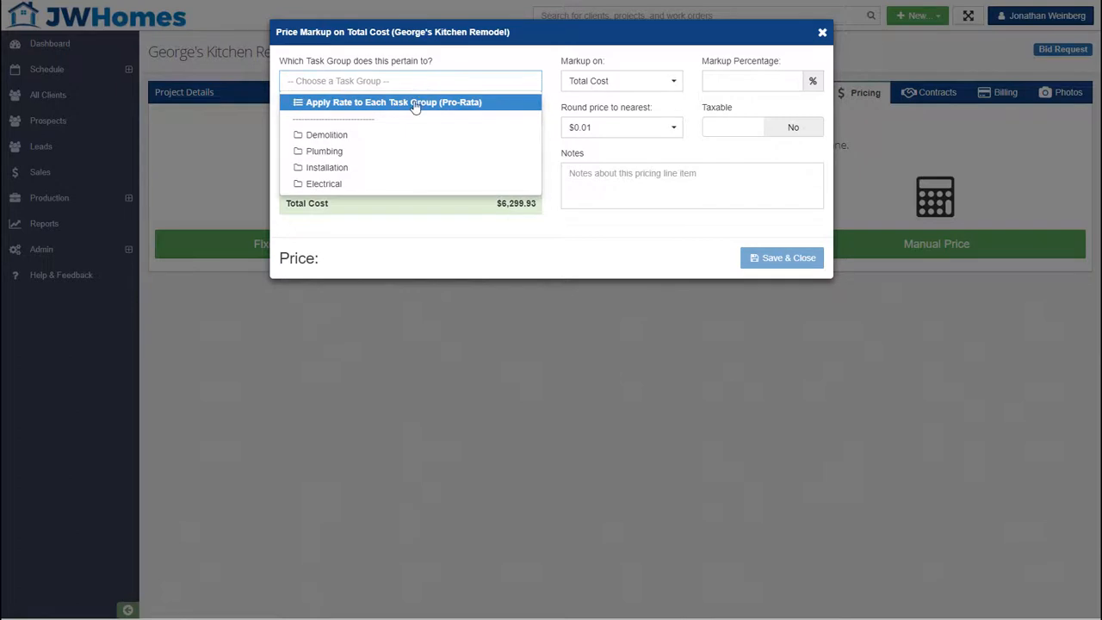
click(415, 104)
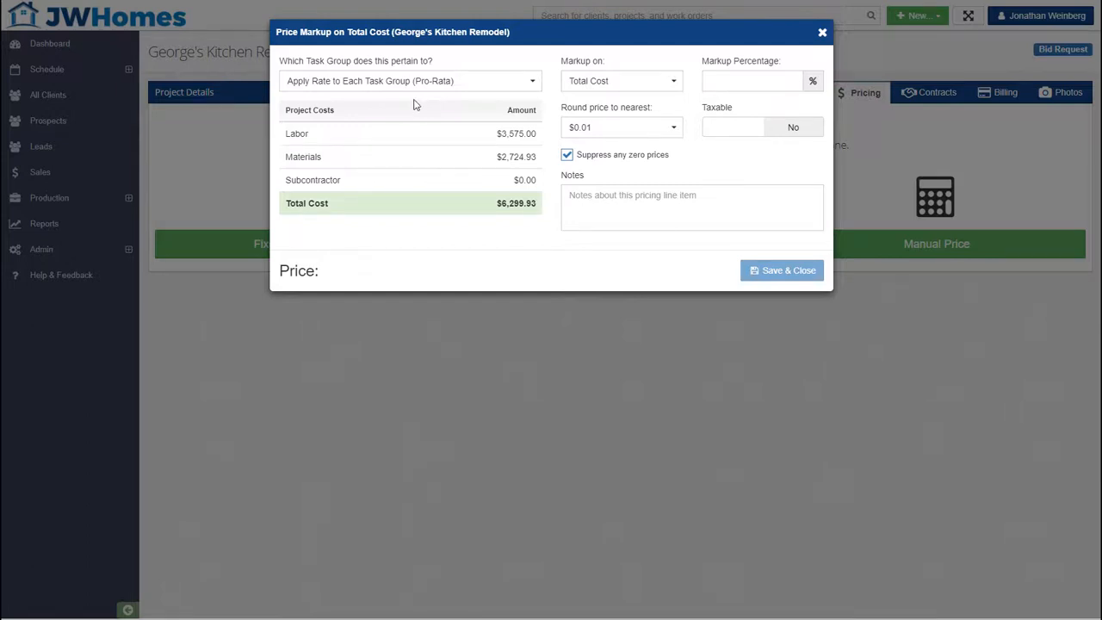
click(613, 82)
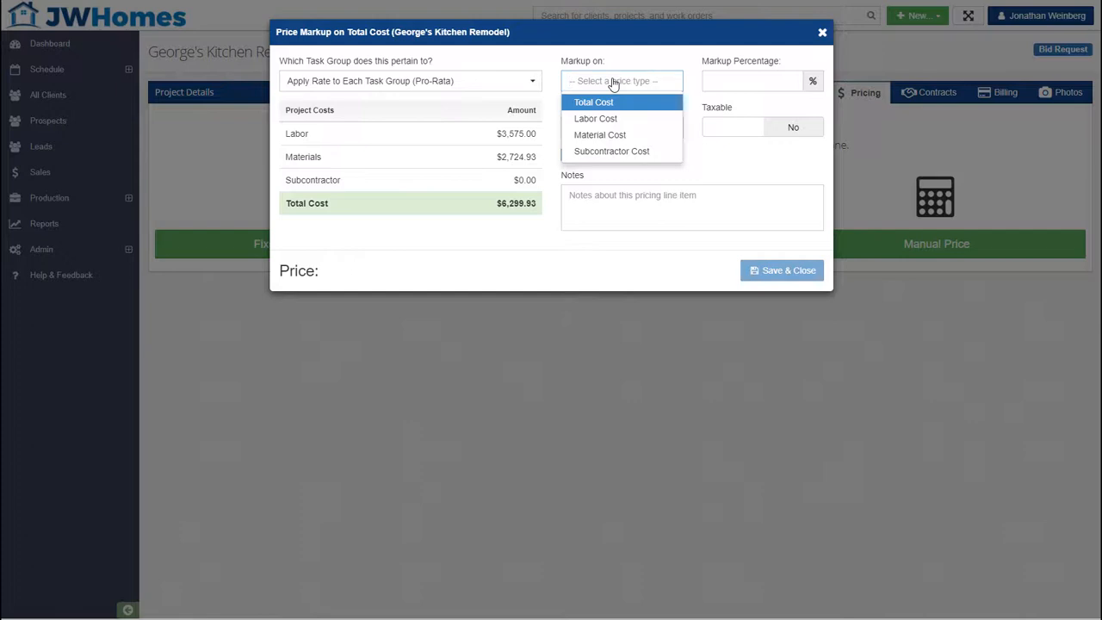
click(613, 103)
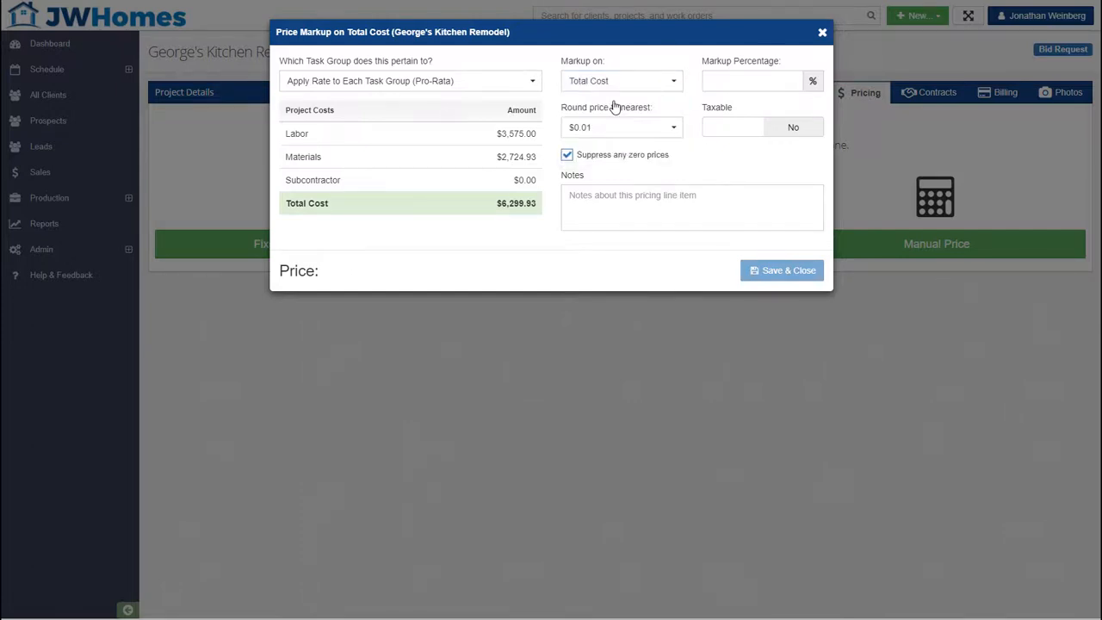
Set the markup percentage to 50, round prices to the nearest $1.00, and save the pricing.
click(720, 77)
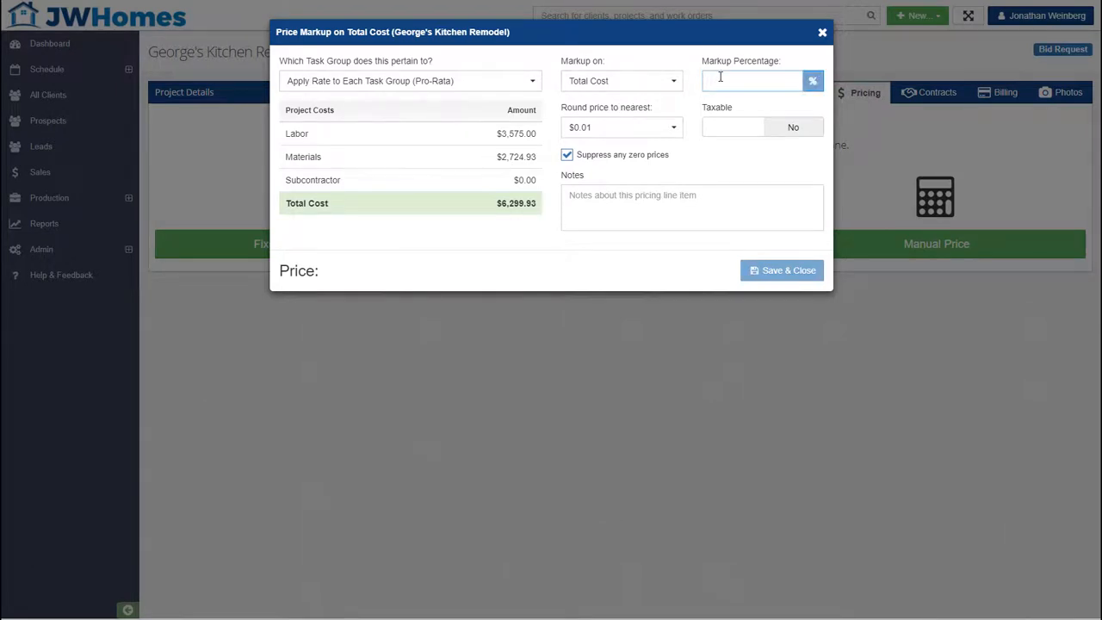
text(50)
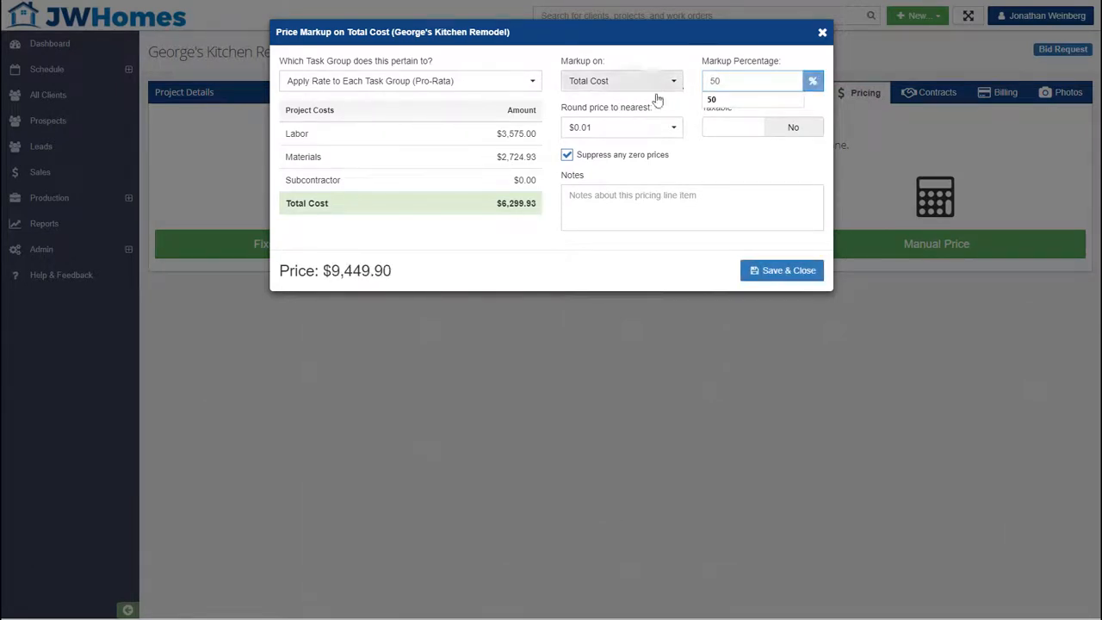
click(632, 128)
click(610, 182)
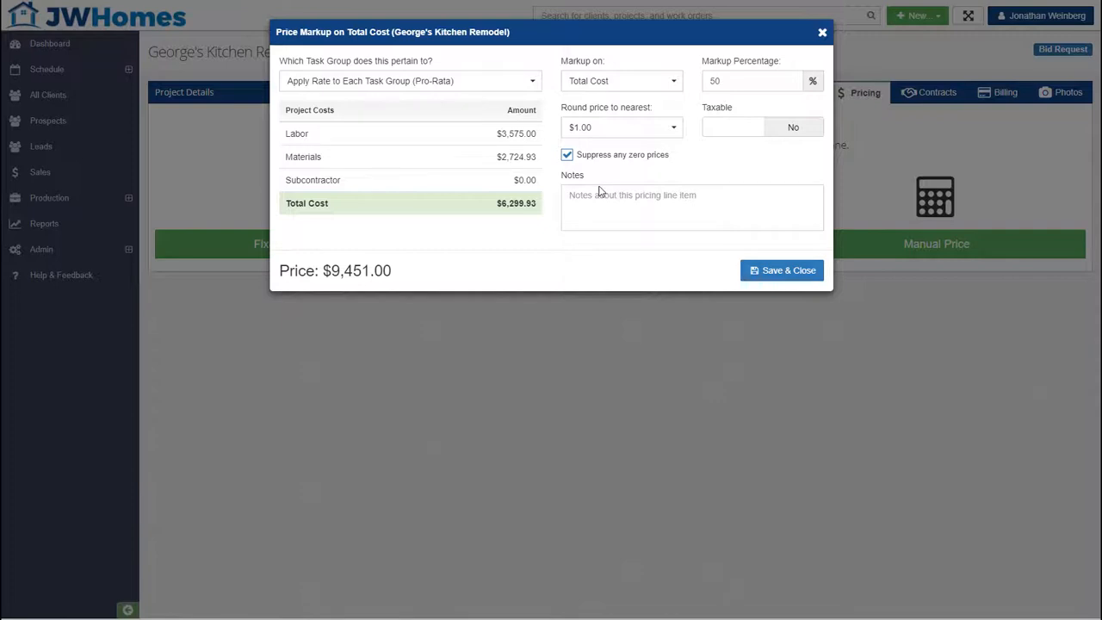
click(771, 270)
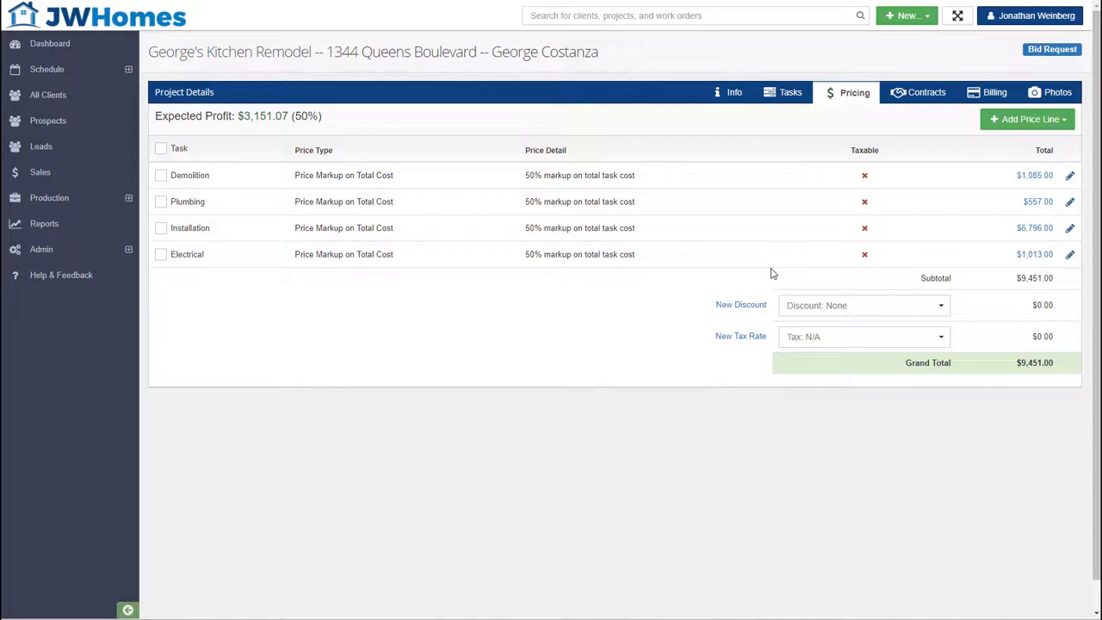
Generate a contract document of type Proposal from the Primary Contract Template, including all four task groups with subtasks and task group prices.
click(914, 98)
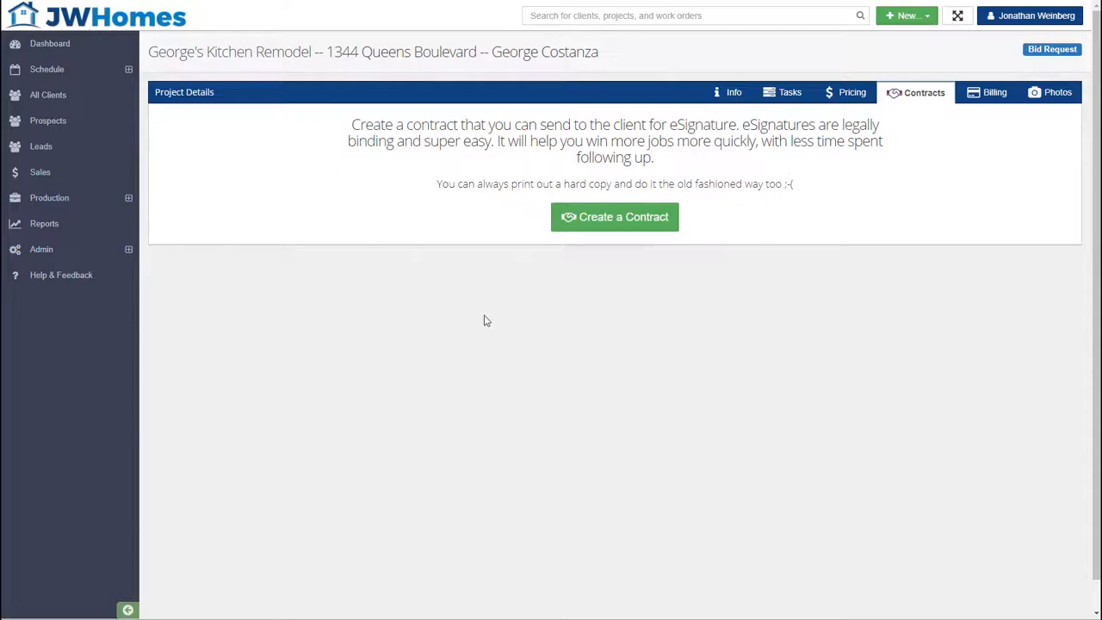
click(576, 219)
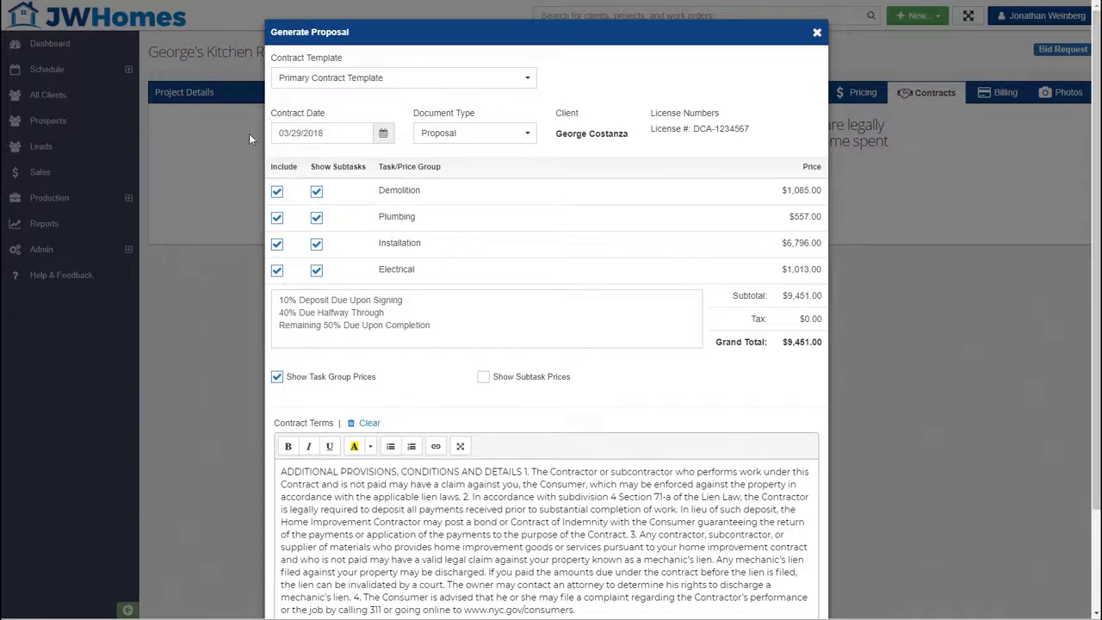
click(482, 138)
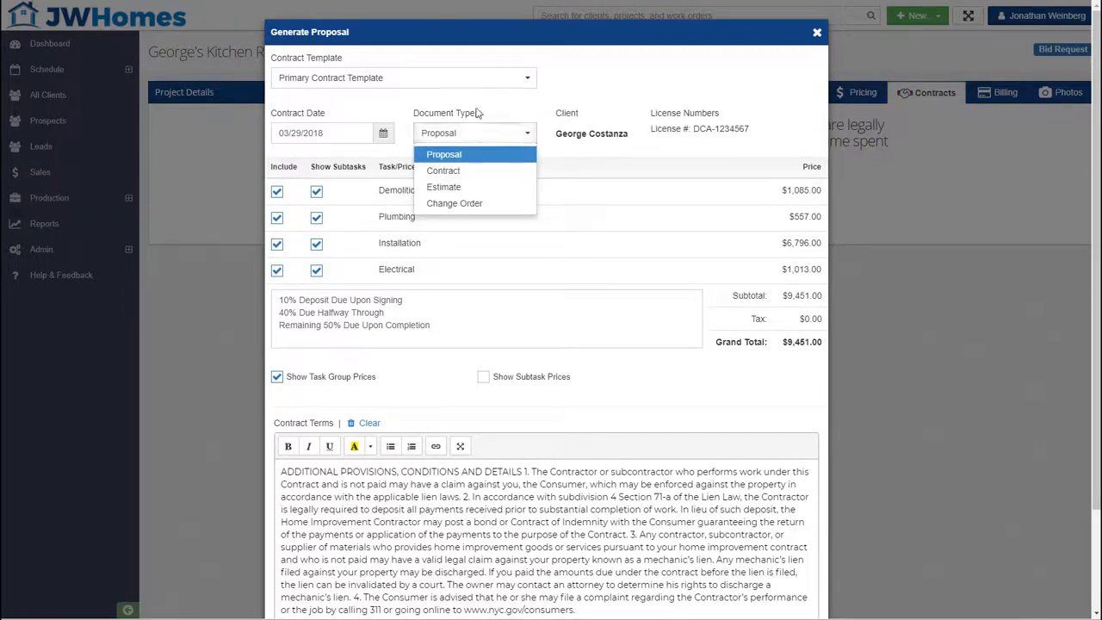
click(478, 113)
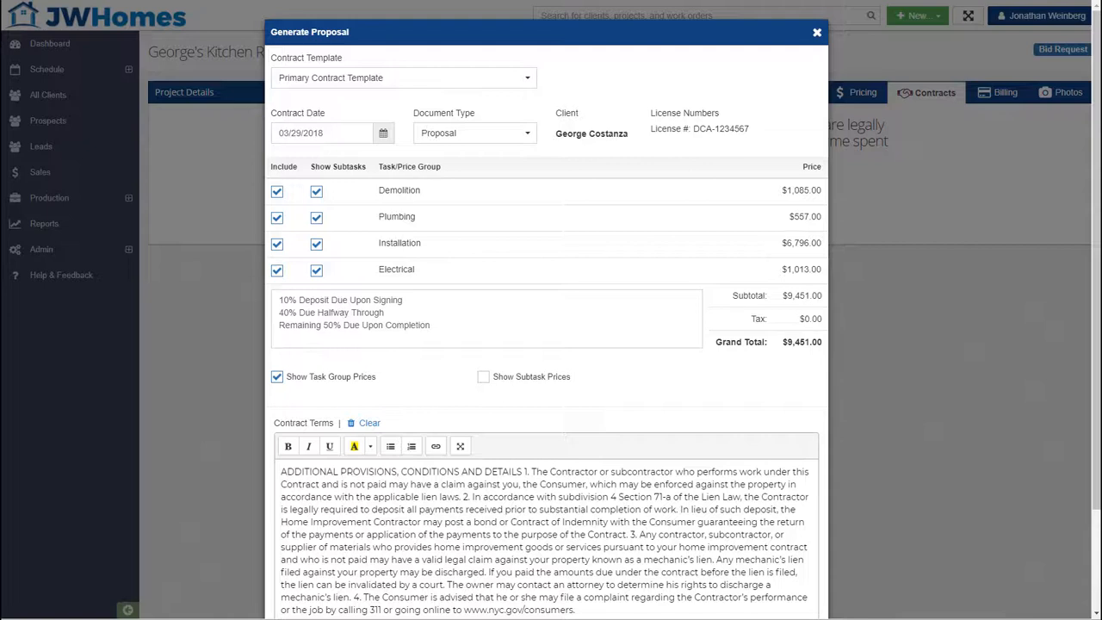
scroll(465, 413, down, 3)
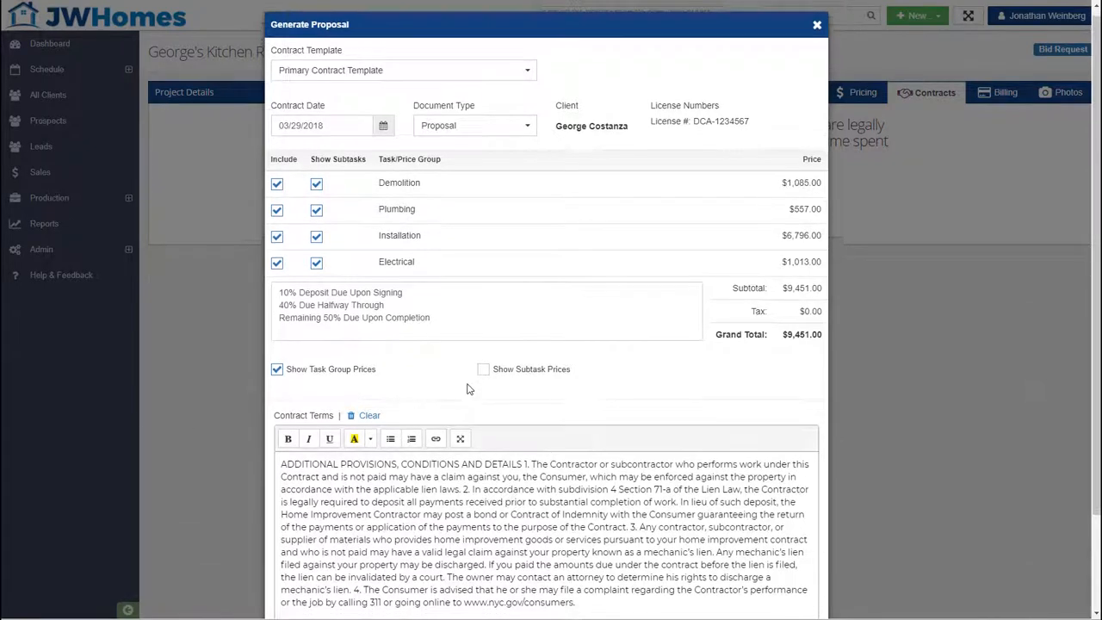
click(763, 580)
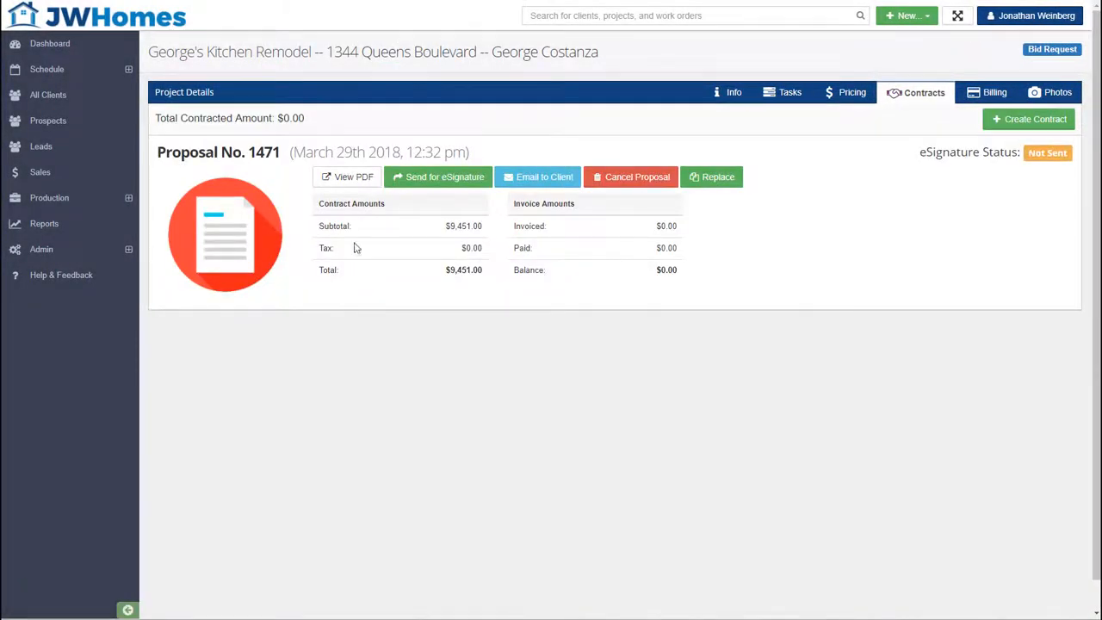
Review the generated proposal's PDF, including the client details, task groups, subtasks and prices.
click(347, 183)
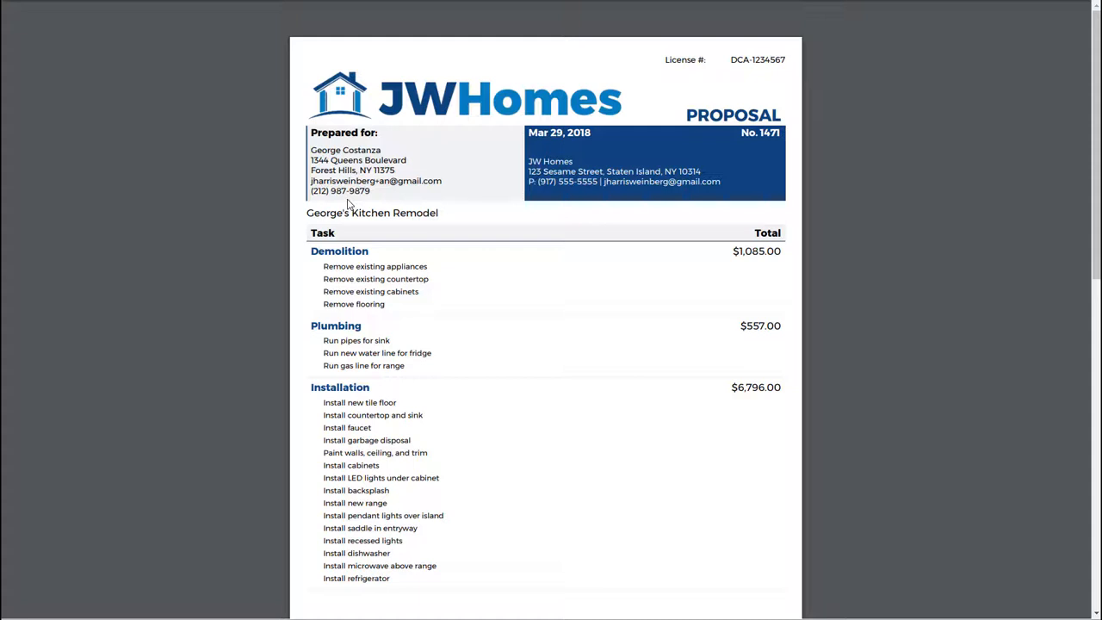
scroll(348, 203, down, 4)
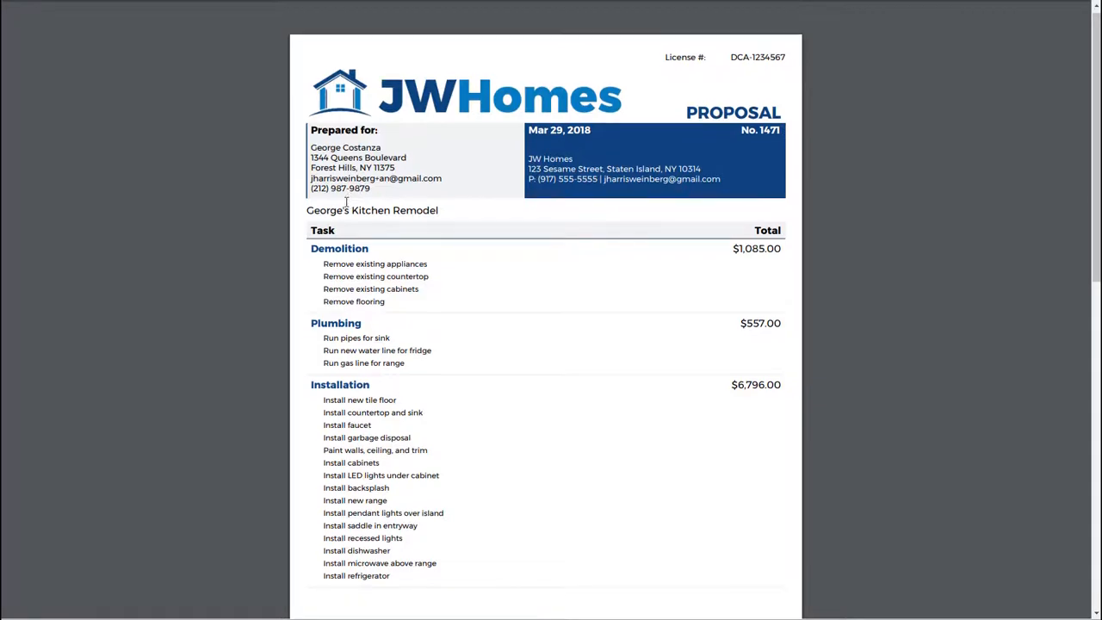
scroll(346, 205, down, 4)
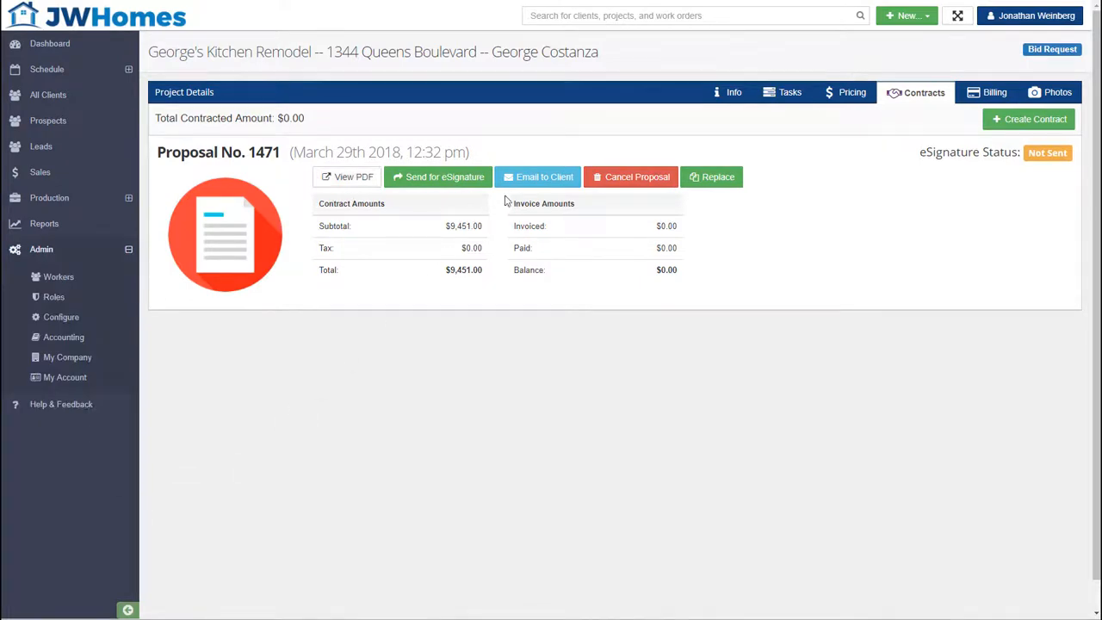
Email the proposal to the client, and send it for eSignature with the client and the company employee as signers.
click(527, 177)
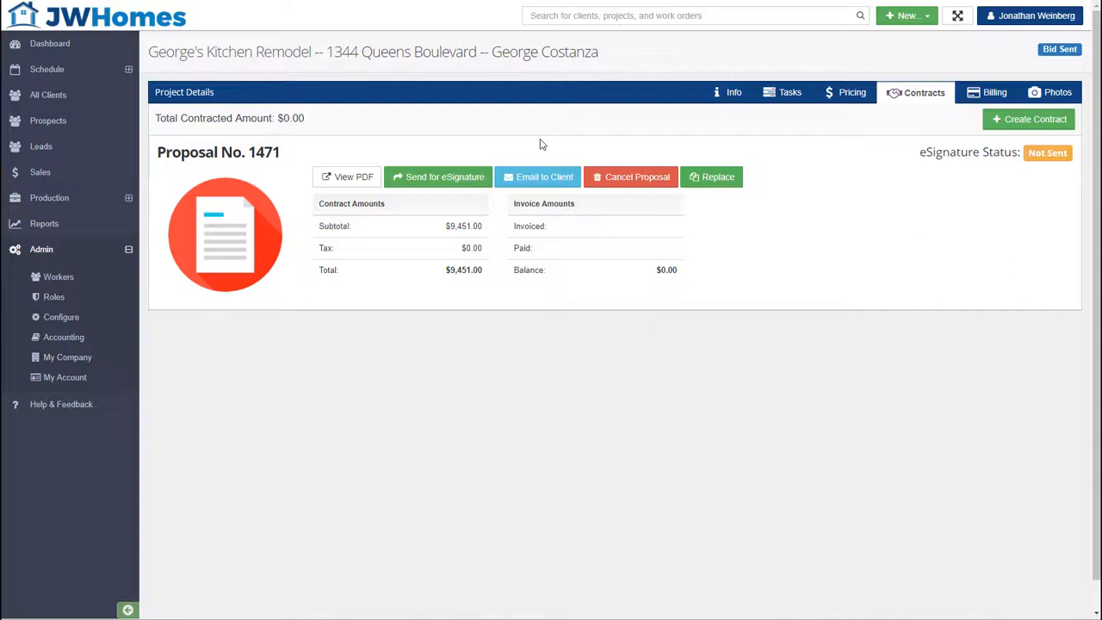
click(439, 181)
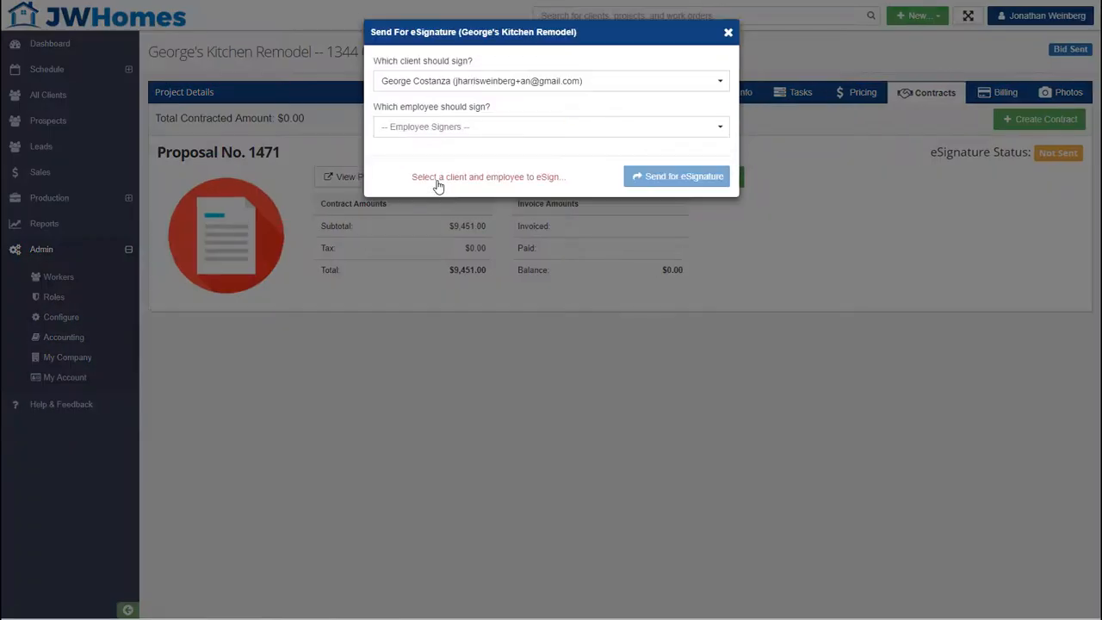
click(457, 127)
click(475, 150)
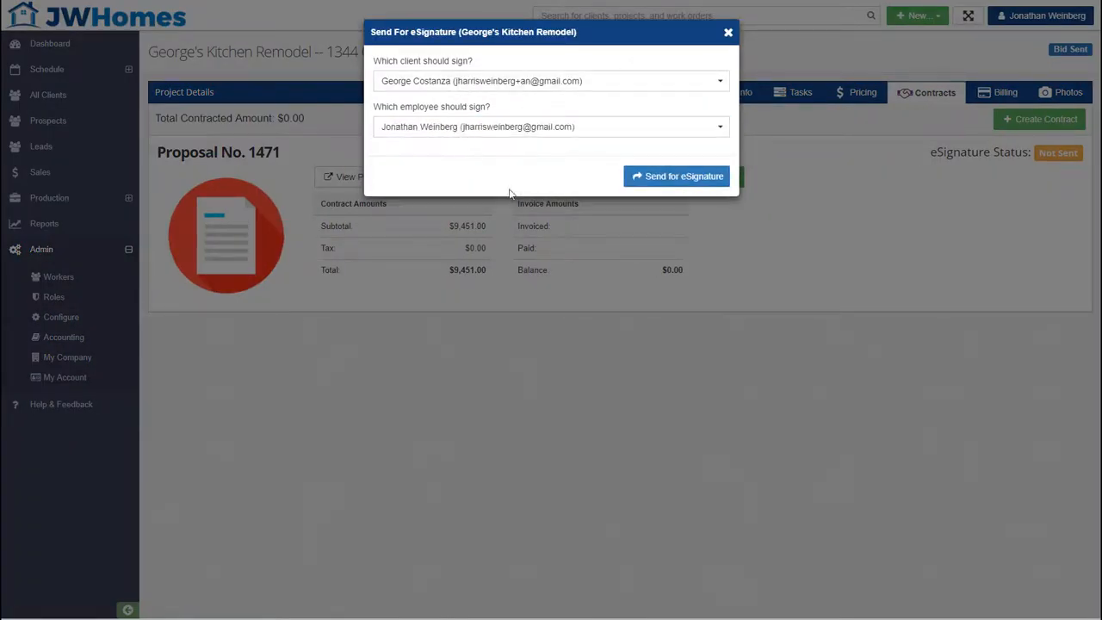
click(685, 176)
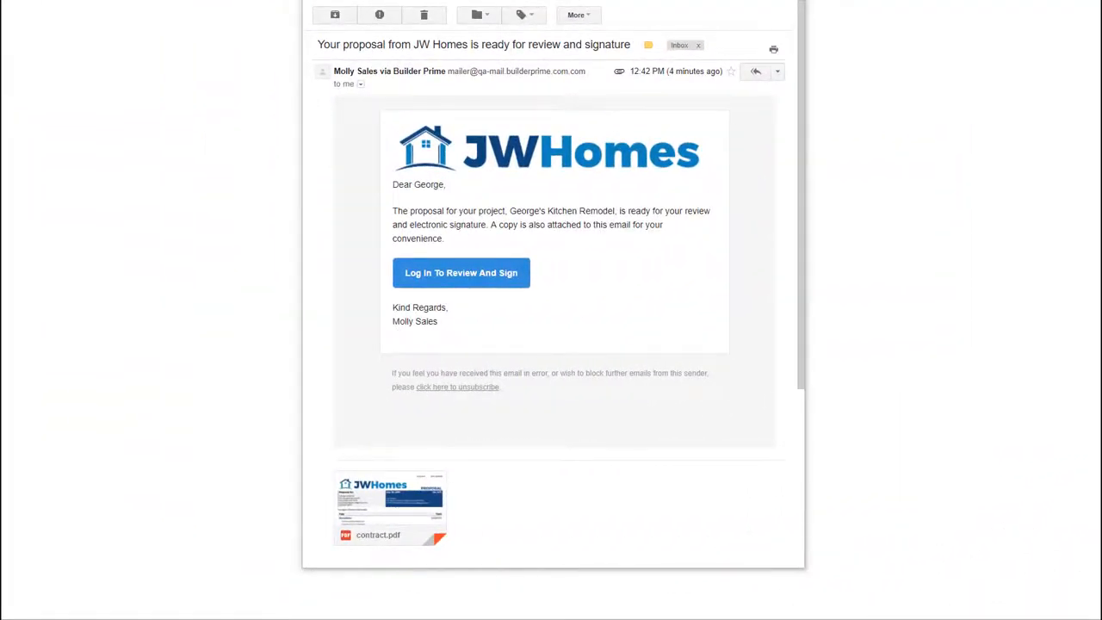
Follow the client's proposal email to sign in to the client console and open the kitchen remodel proposal for eSigning.
click(438, 280)
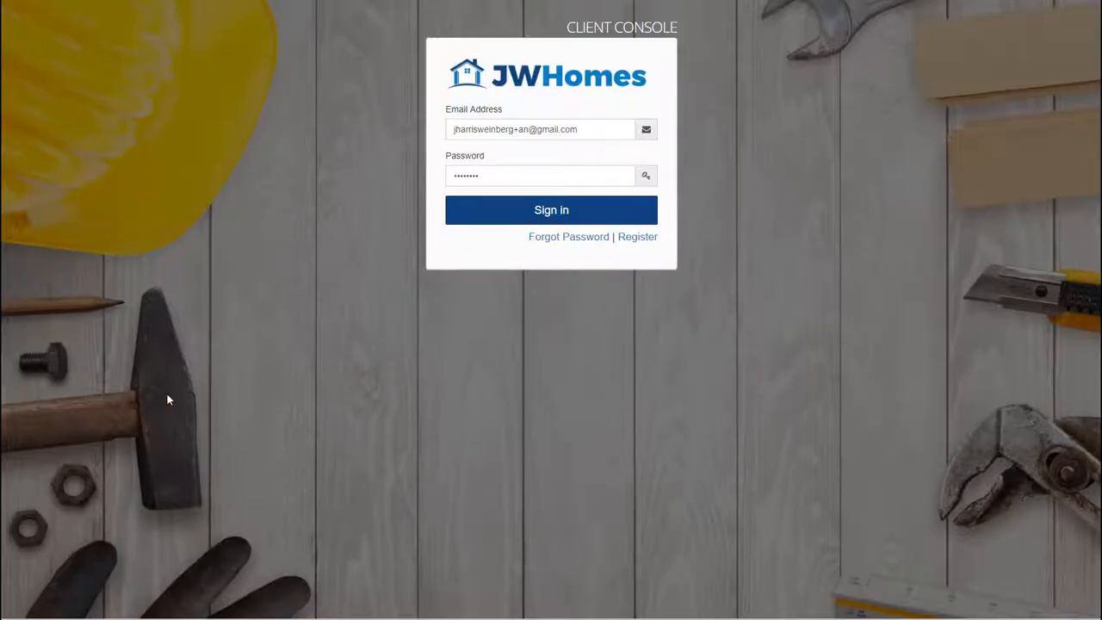
click(474, 217)
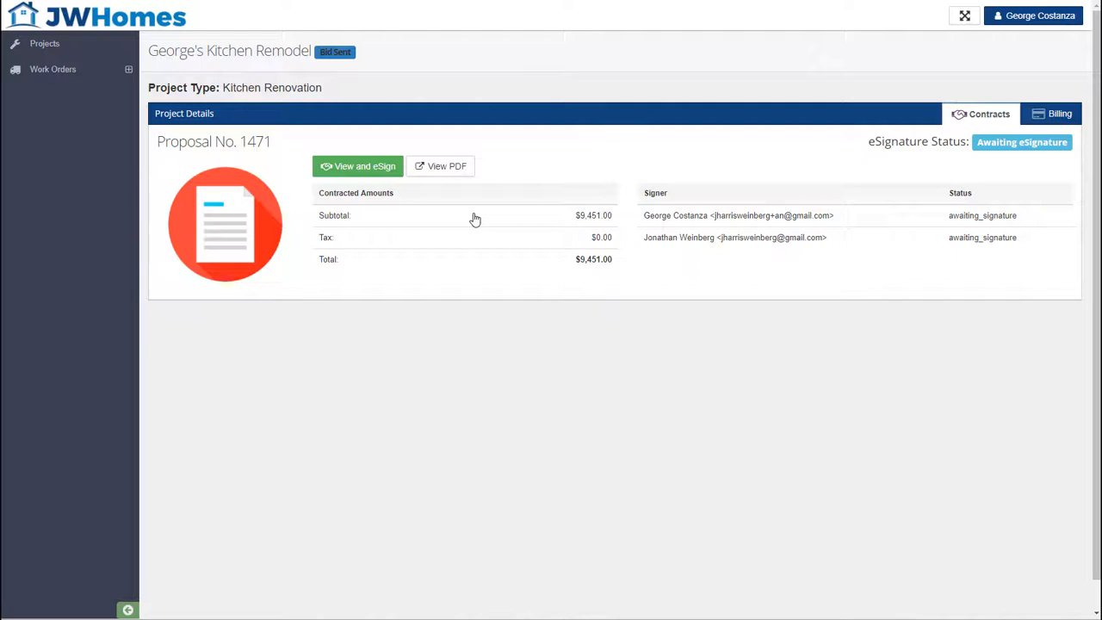
click(359, 174)
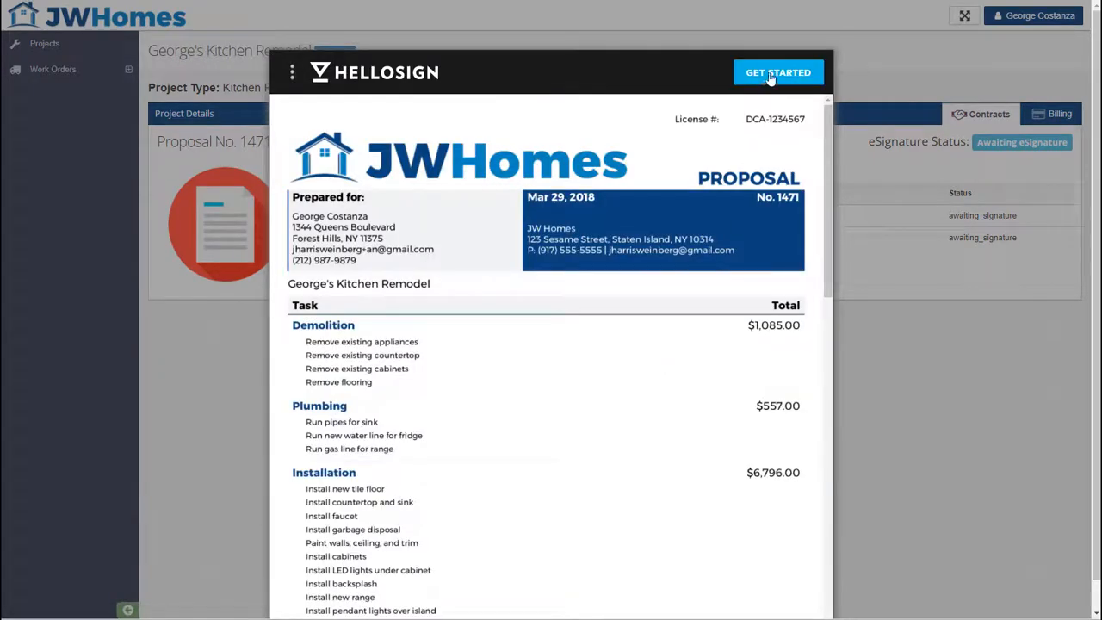
Insert a typed signature in the proposal's Client signature field and submit the signed document.
click(772, 74)
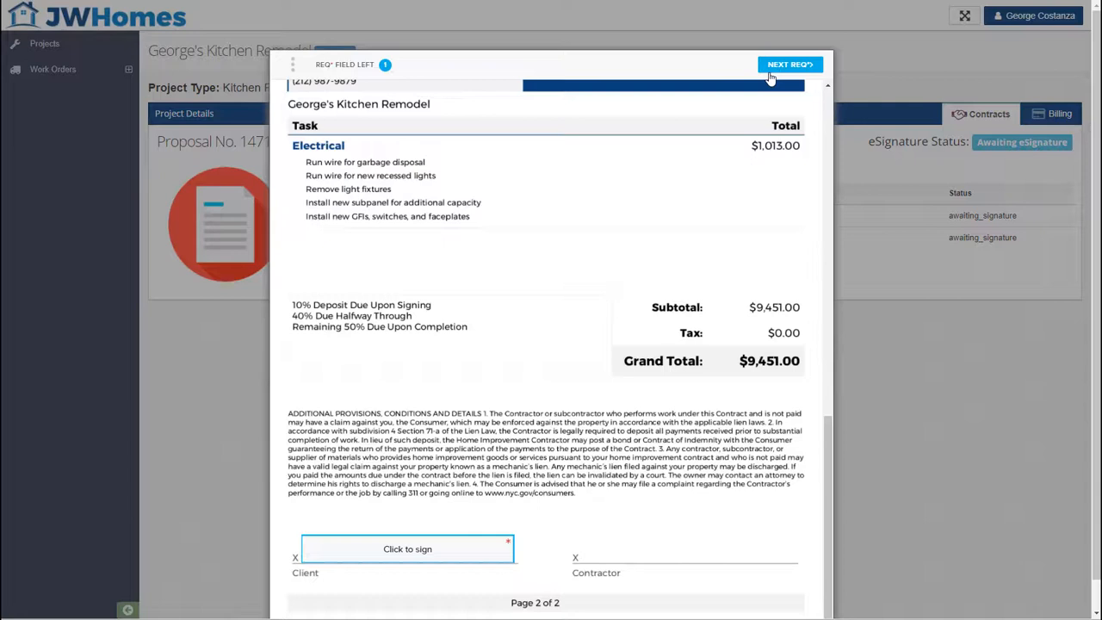
click(424, 547)
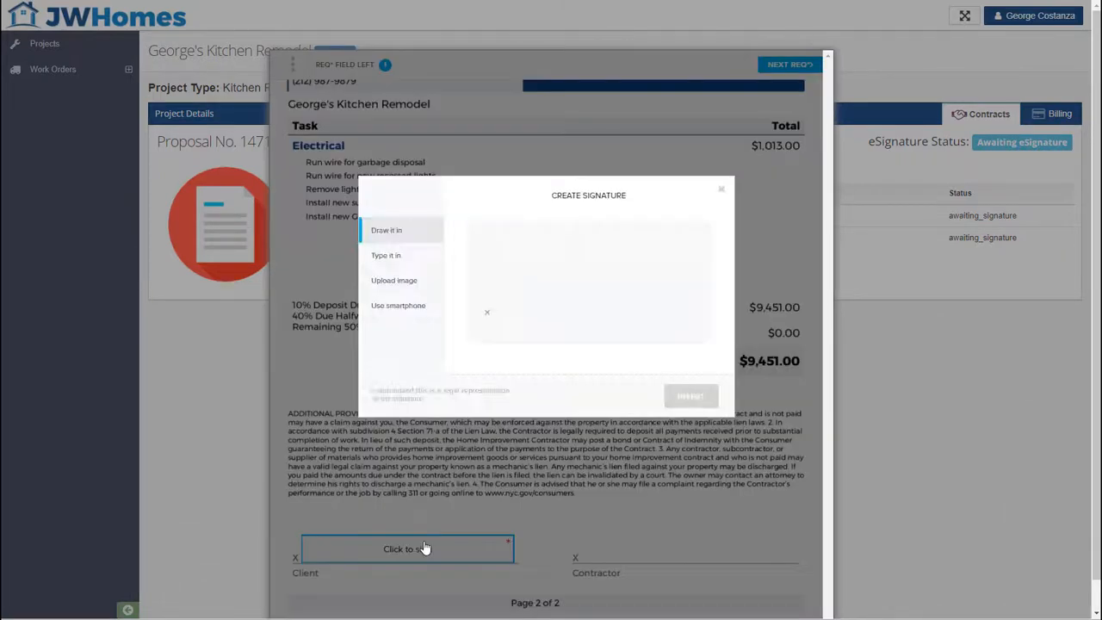
click(401, 254)
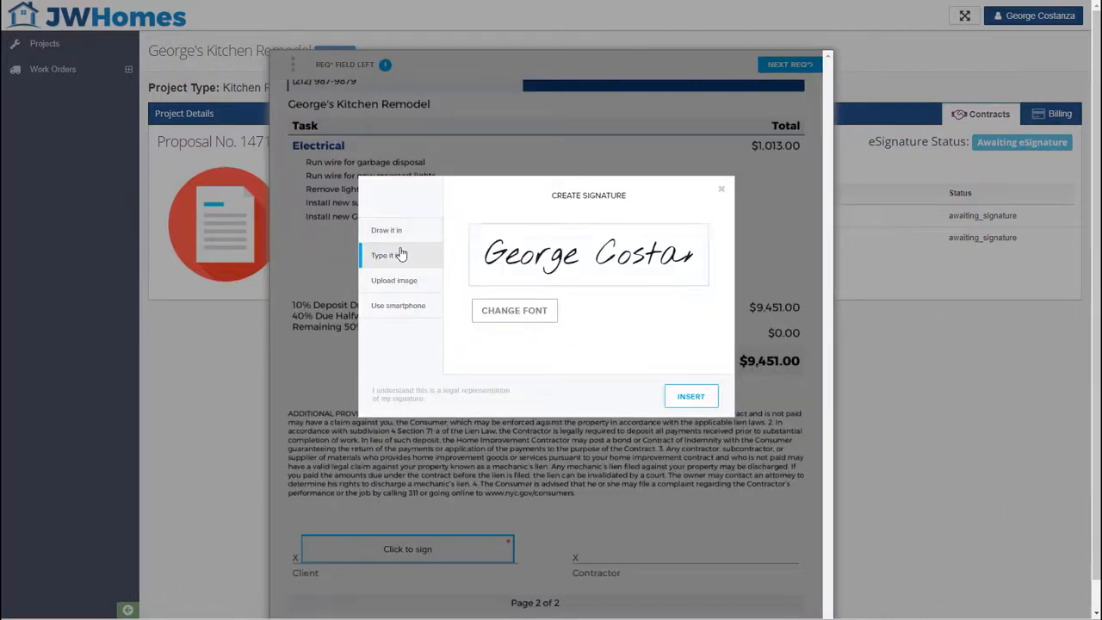
click(677, 397)
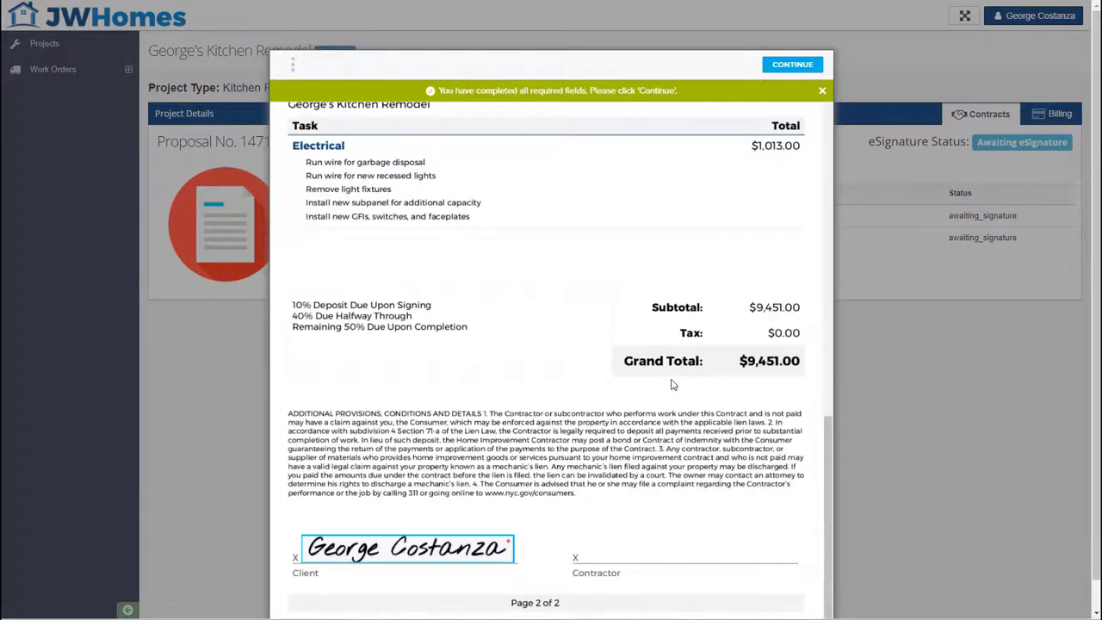
click(813, 67)
click(778, 99)
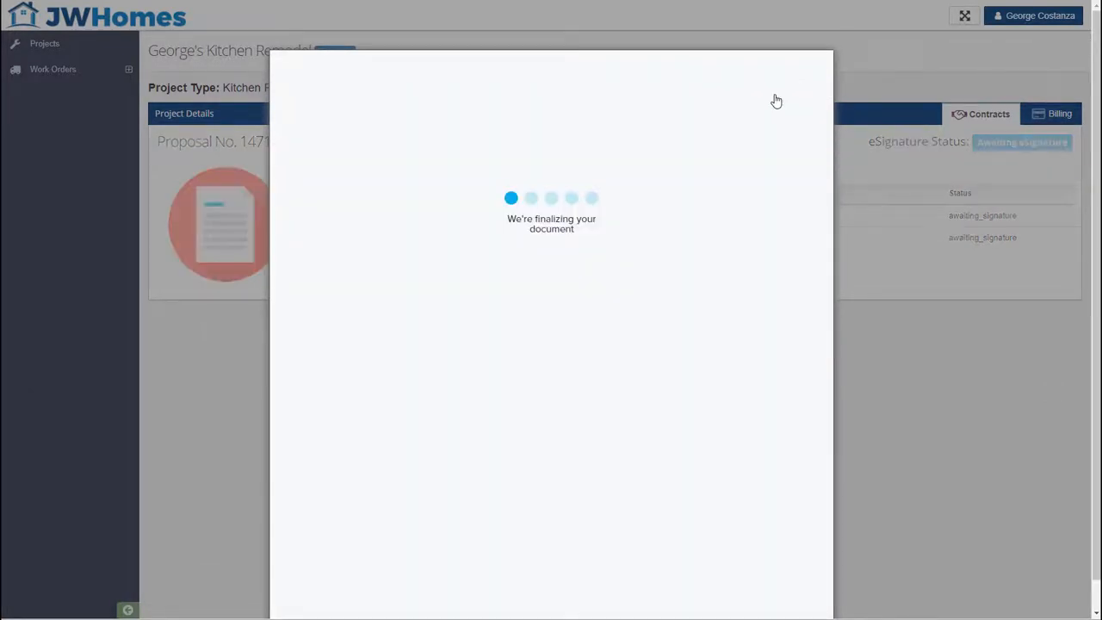
click(559, 207)
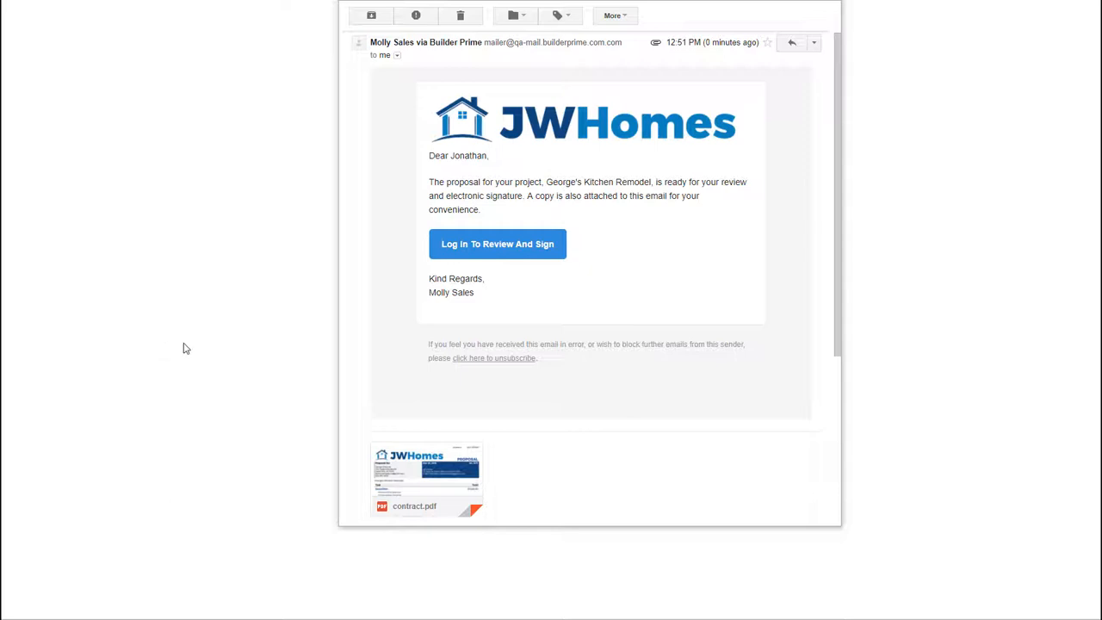
Follow the employee's proposal email to sign in to the admin console and open the kitchen remodel proposal for eSigning.
click(499, 244)
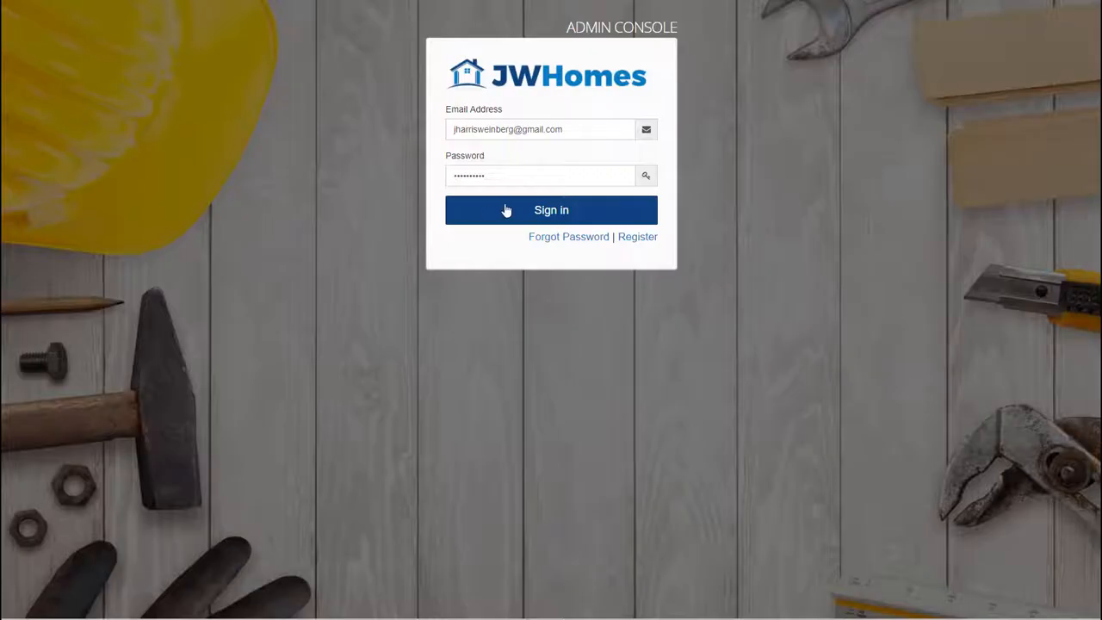
click(505, 212)
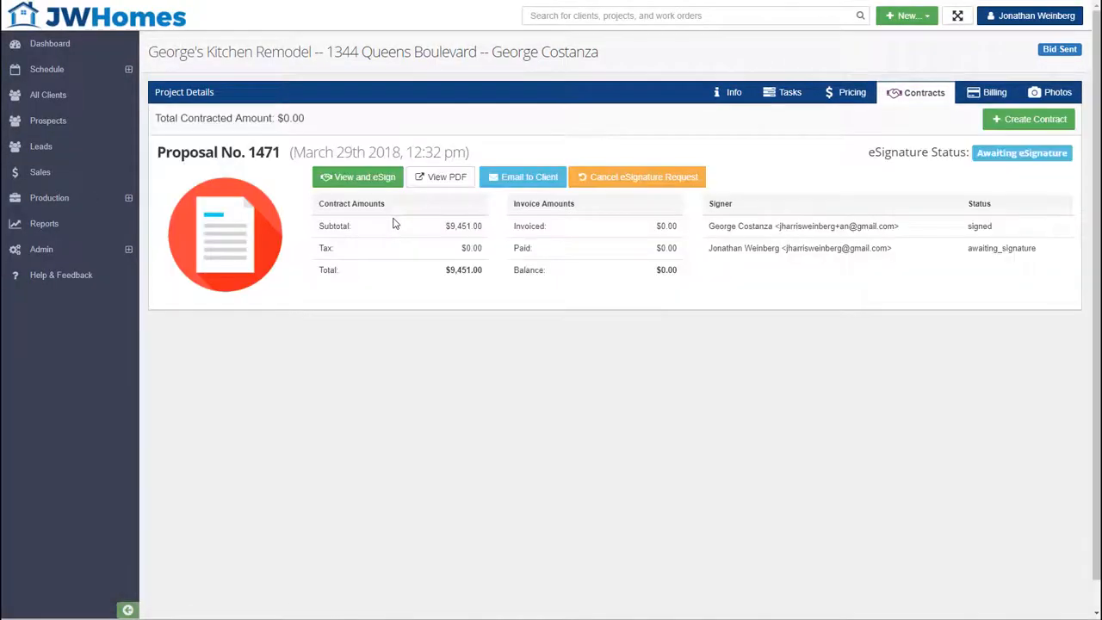
click(355, 180)
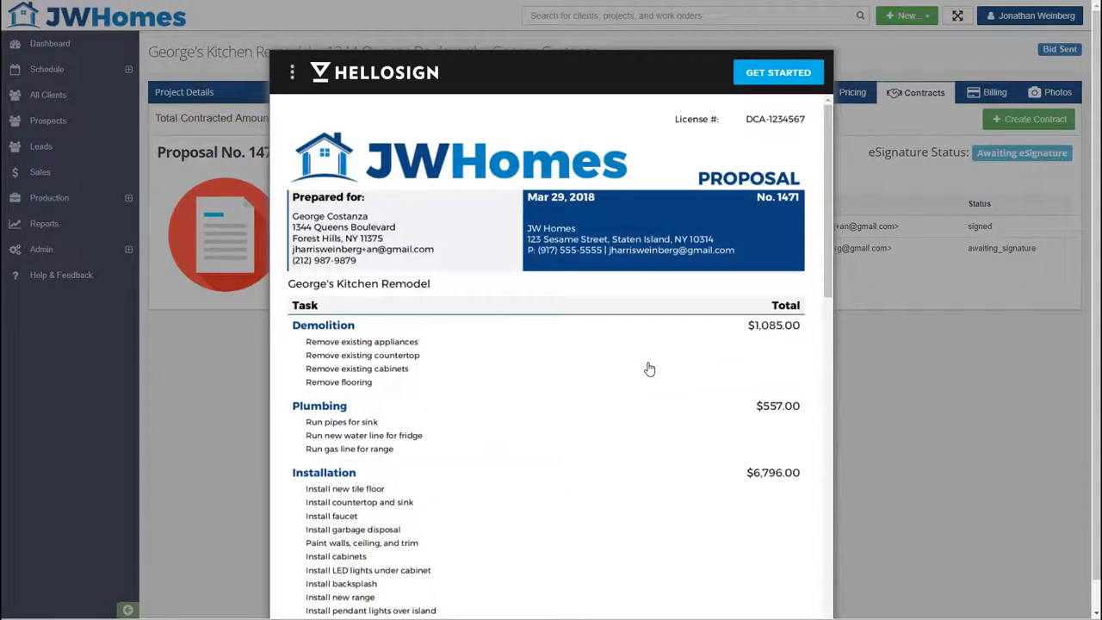
Insert a typed signature in the proposal's Contractor signature field and submit the countersigned document.
click(797, 80)
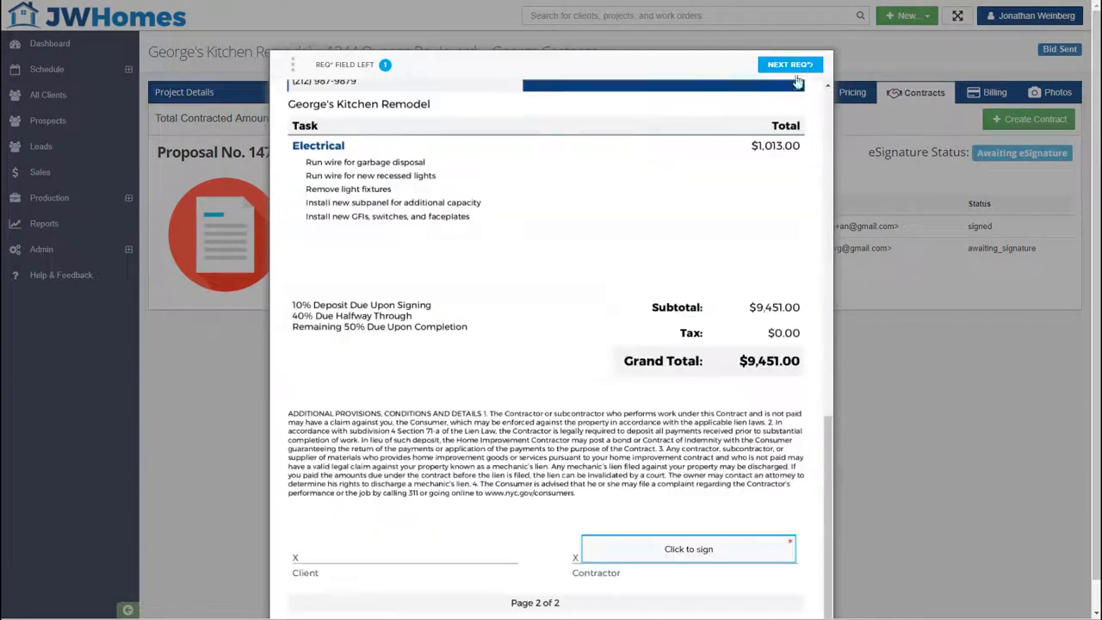
click(714, 549)
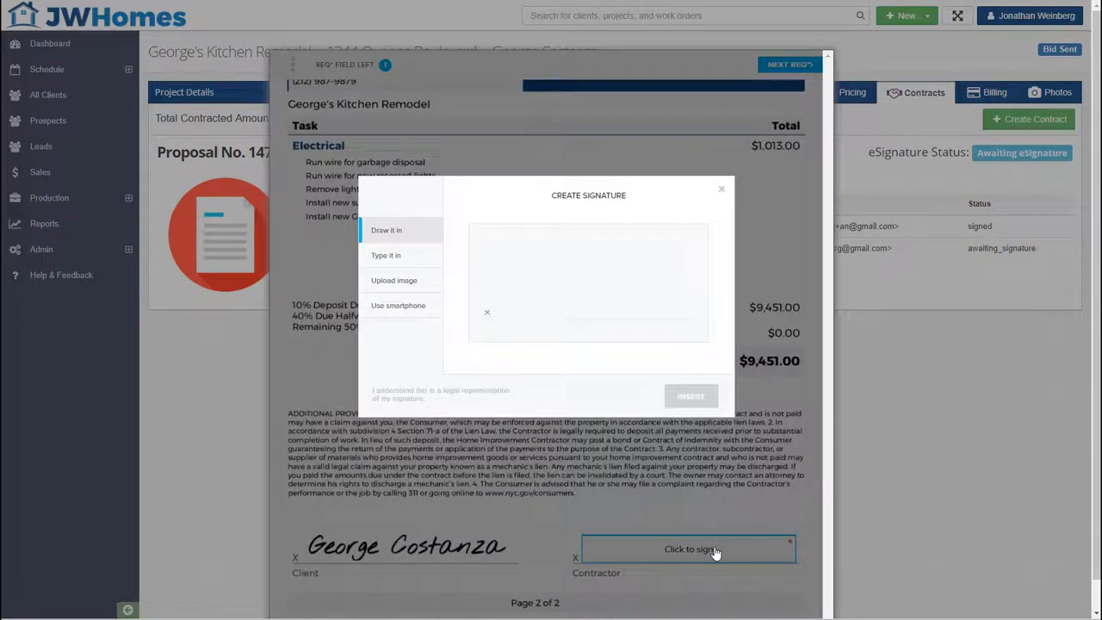
click(409, 257)
click(691, 397)
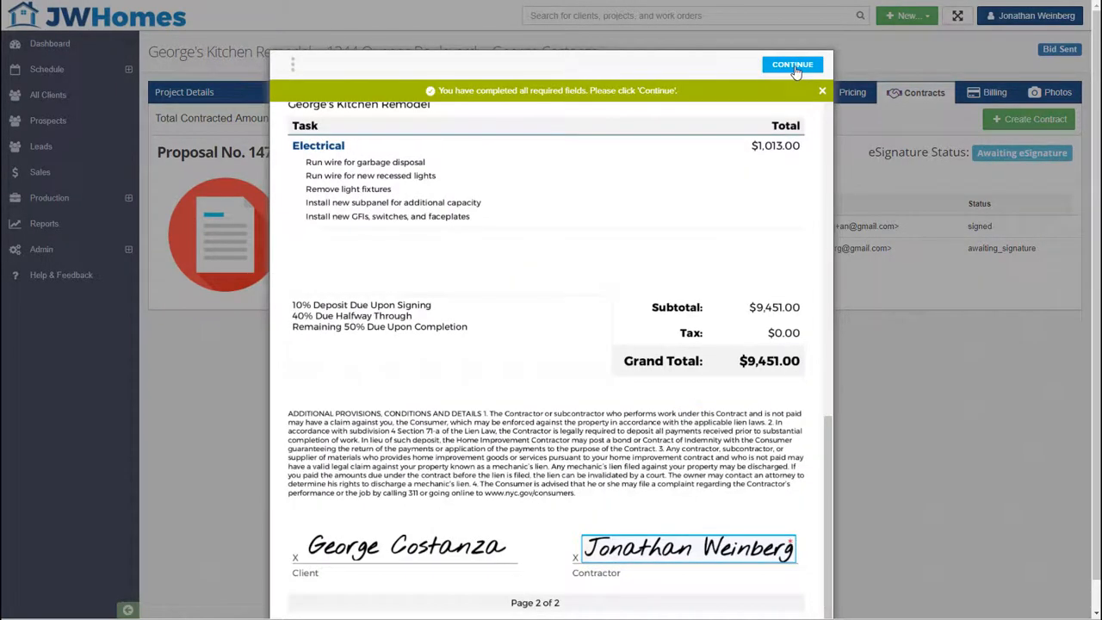
click(793, 66)
click(771, 104)
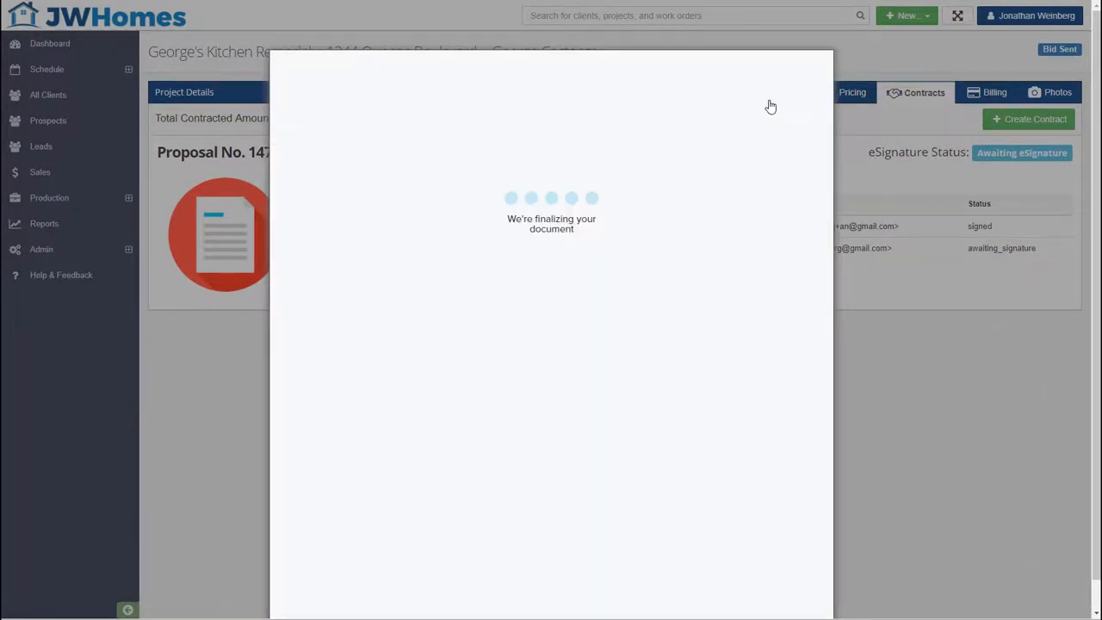
click(559, 205)
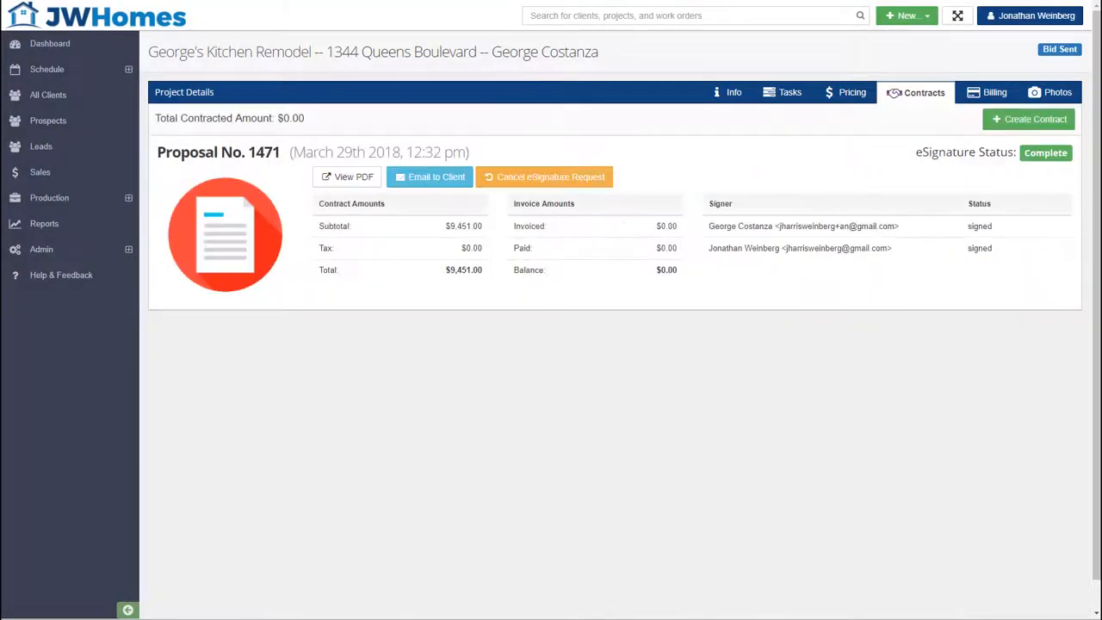